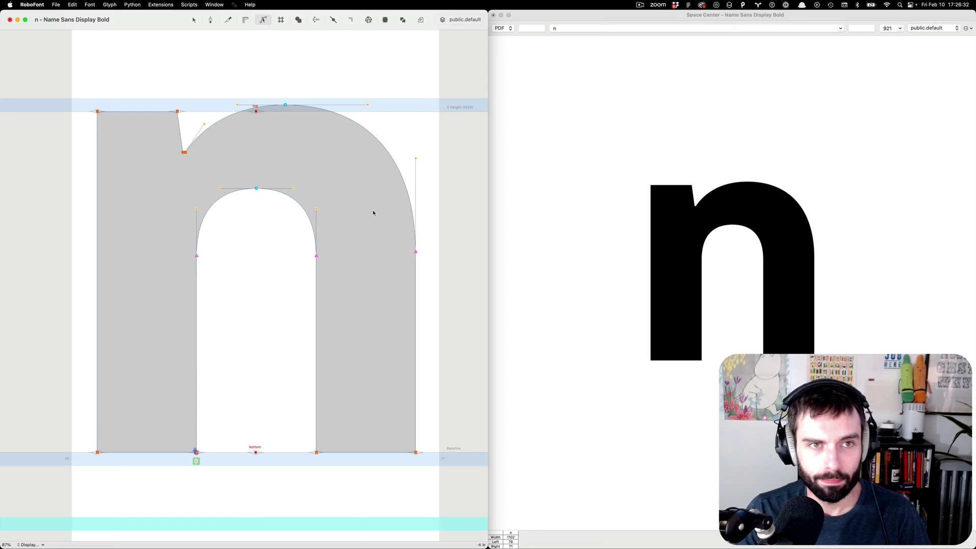
Step: Return to RoboFont's Editing (arrow) tool on the bold n with the V shortcut
key(v)
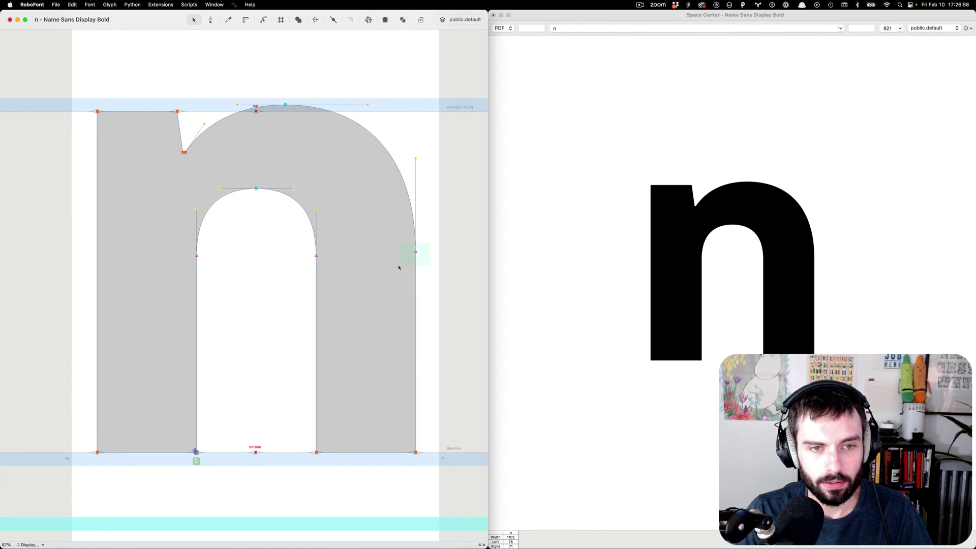
drag(399, 268, 311, 276)
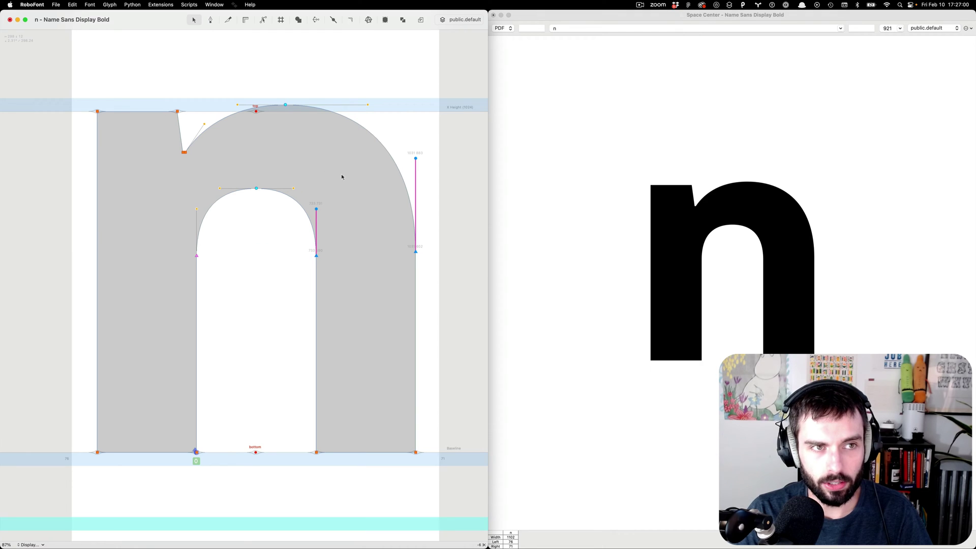
drag(415, 254, 415, 226)
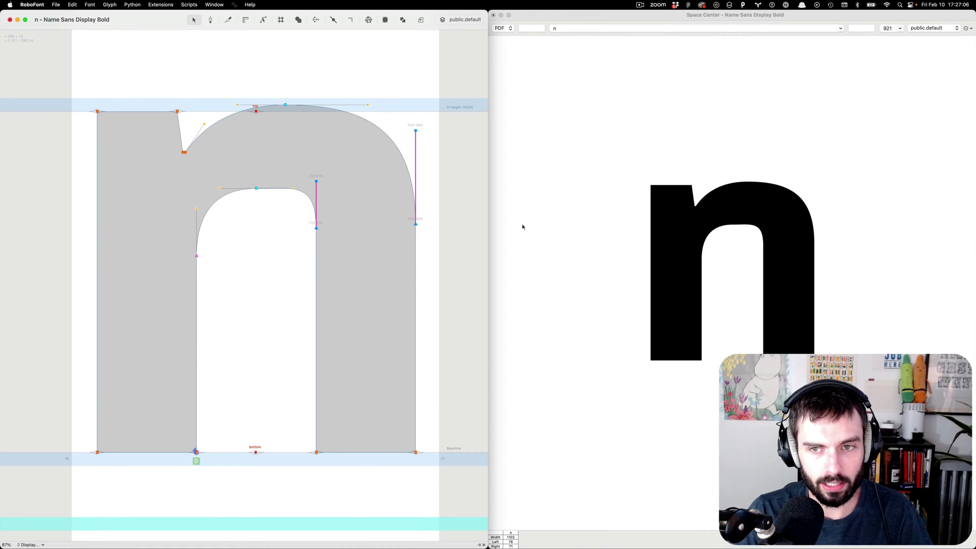
click(286, 105)
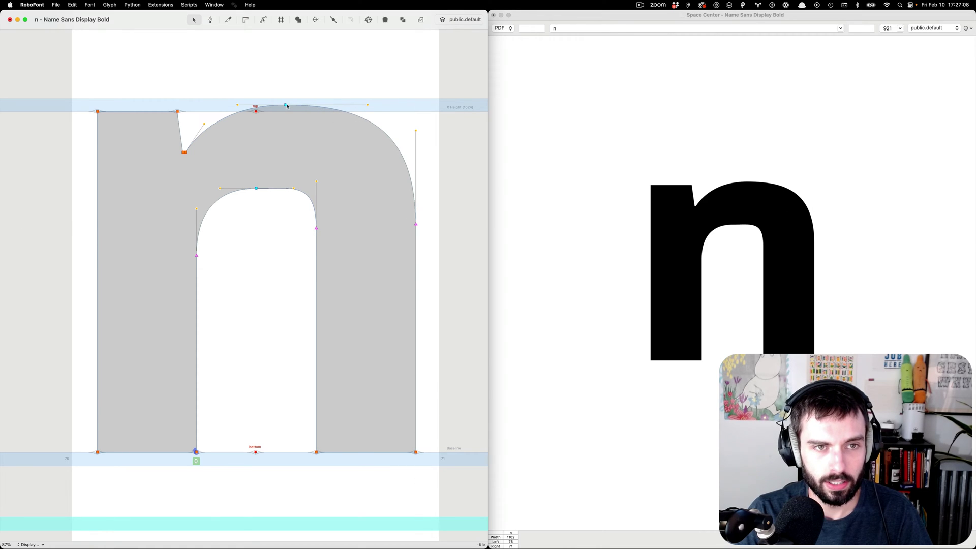
drag(285, 106, 313, 113)
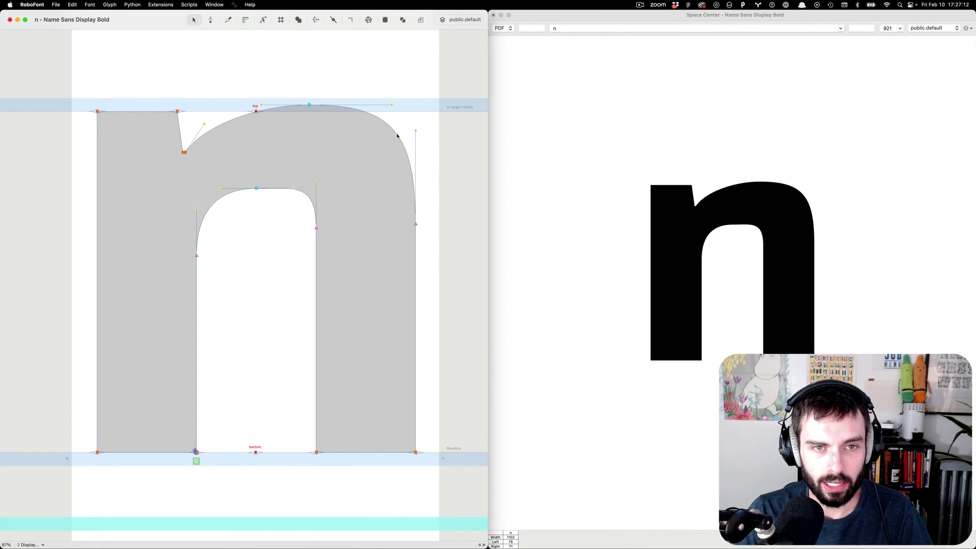
drag(397, 136, 385, 149)
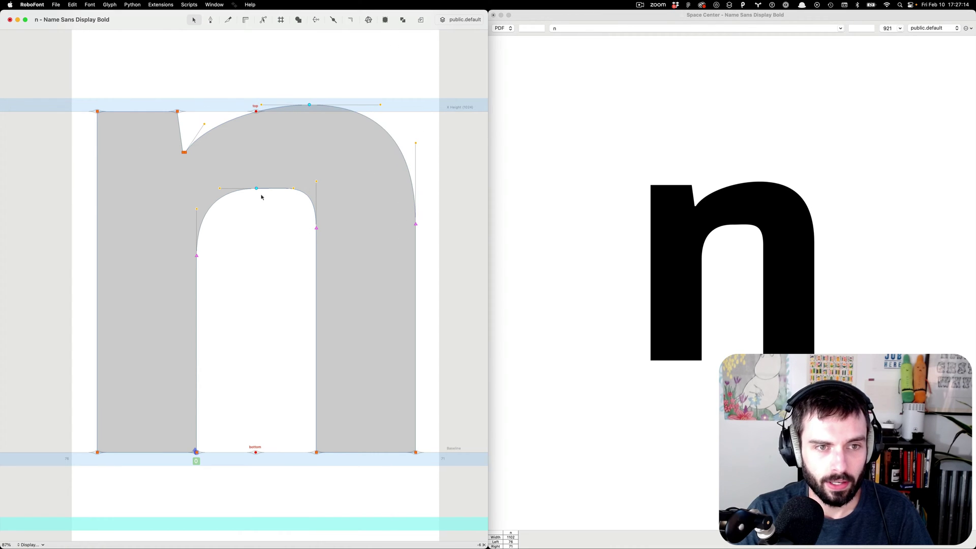
drag(258, 189, 311, 203)
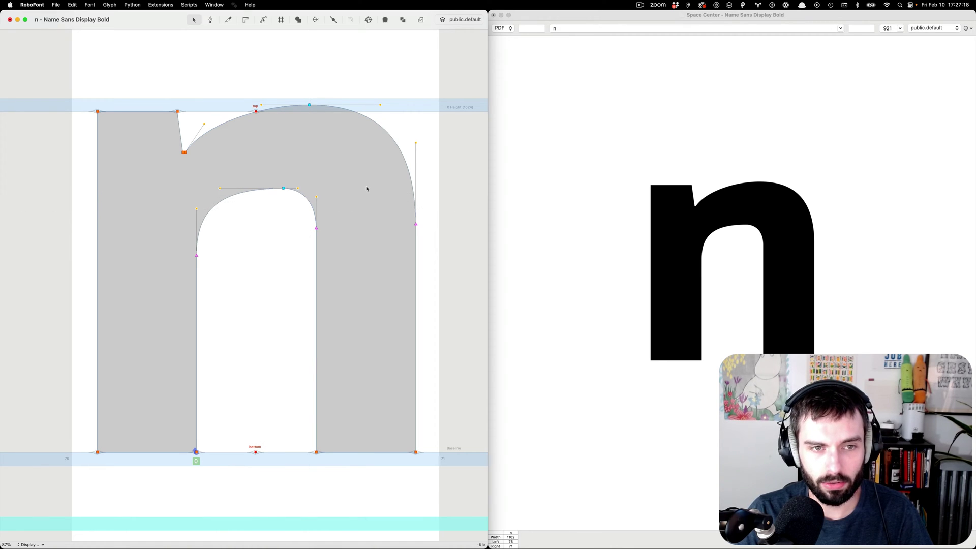
key(super+z)
key(super+z)
key(super+z)
key(super+z)
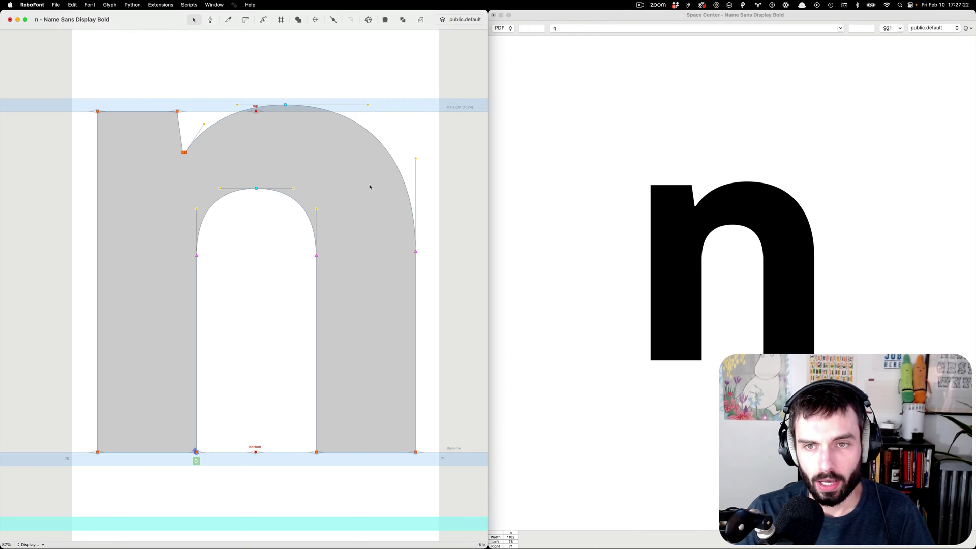
Step: With Scaling Edits, nudge the right-stem points one unit left and raise them, then undo
scroll(370, 186, left, 1)
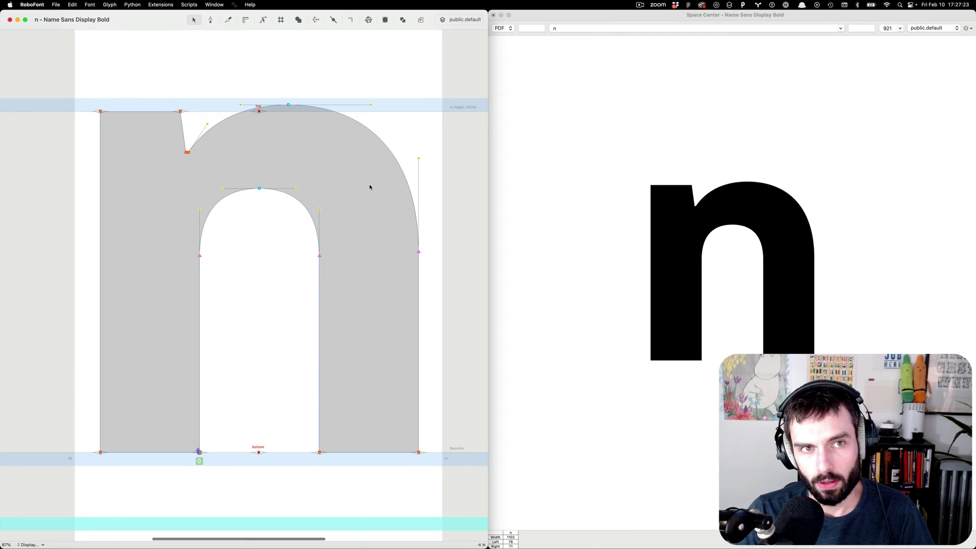
click(263, 21)
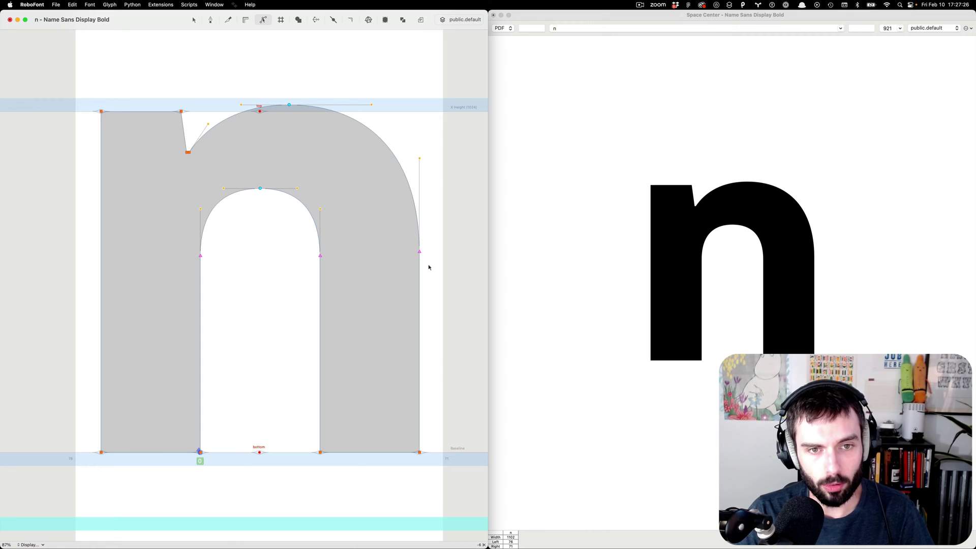
mouse_move(436, 262)
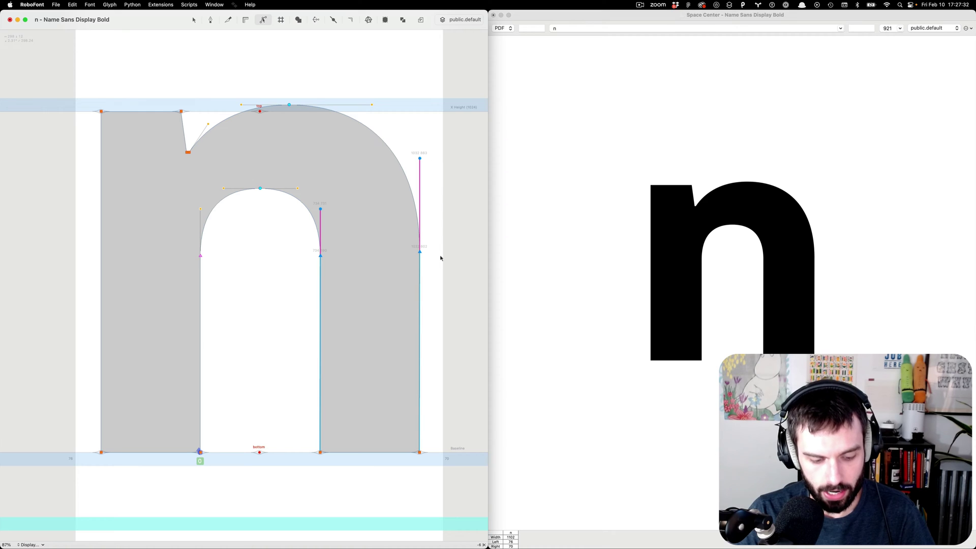
key(Left)
drag(420, 254, 419, 200)
key(super+z)
Step: Compare a plain arrow-tool raise, undo it, then drag the stem points with Scaling Edits
key(v)
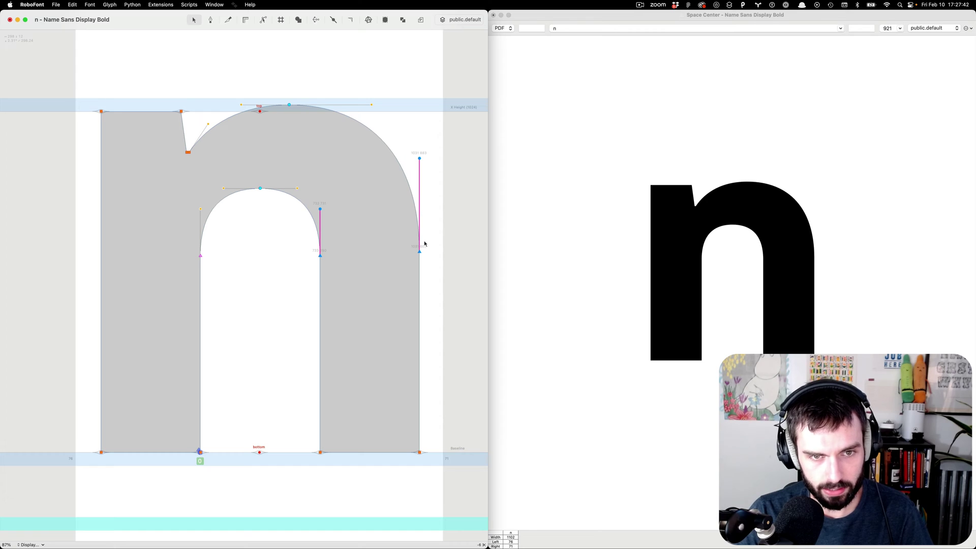
drag(420, 253, 422, 216)
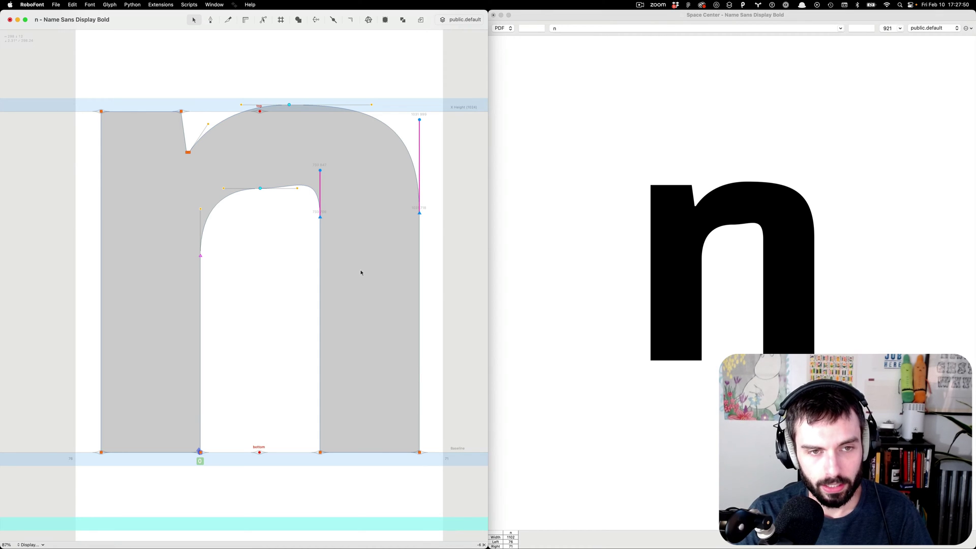
key(super+z)
key(t)
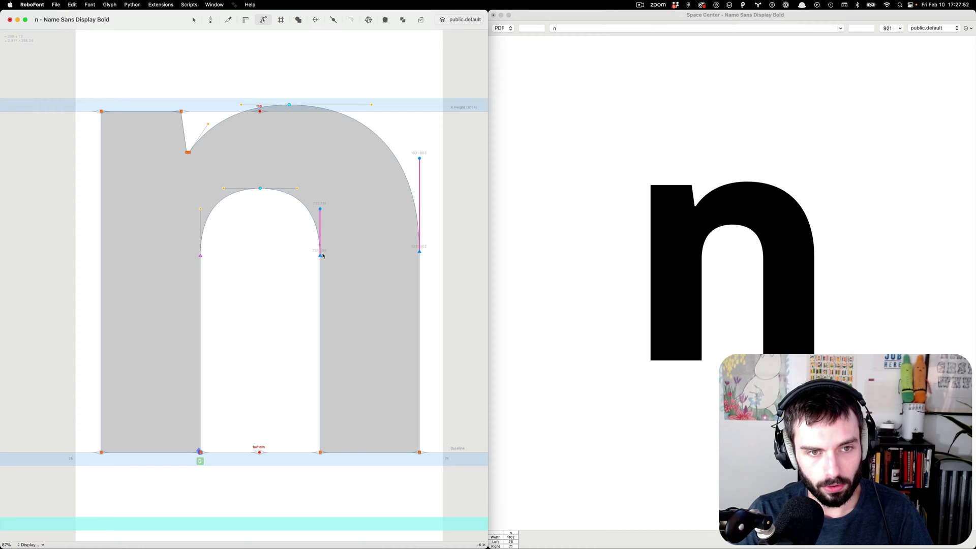
drag(321, 256, 289, 222)
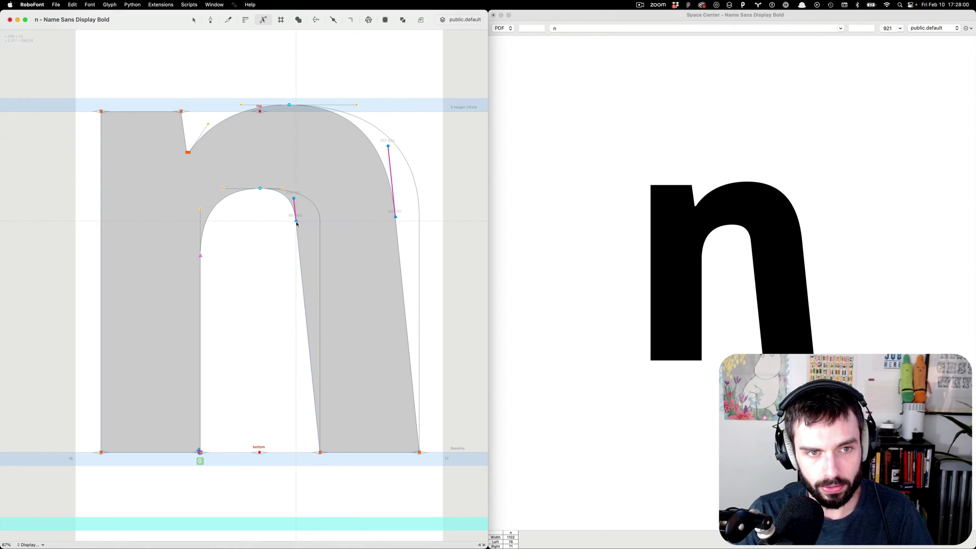
Step: Undo the stem move and select the right arch segment for Transform
key(super+z)
key(super+z)
key(super+z)
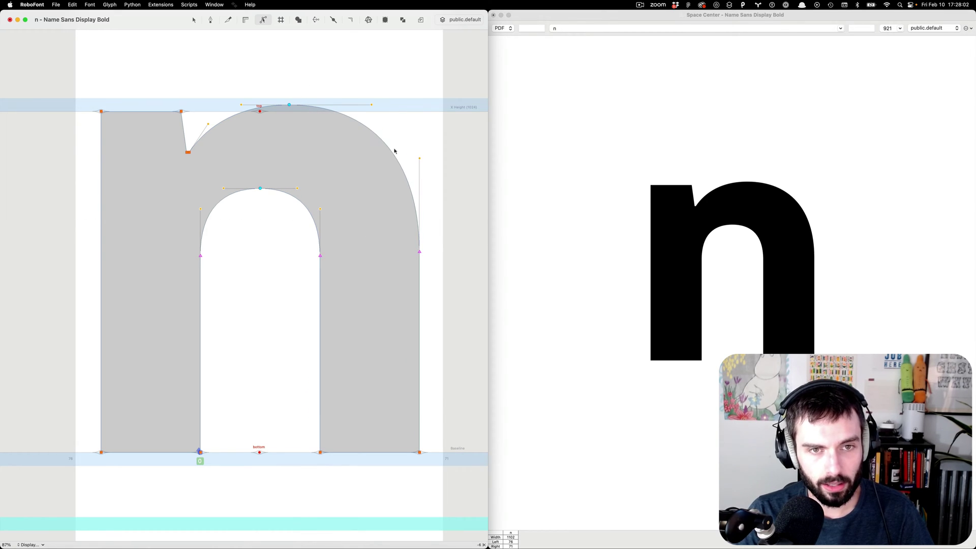
click(392, 157)
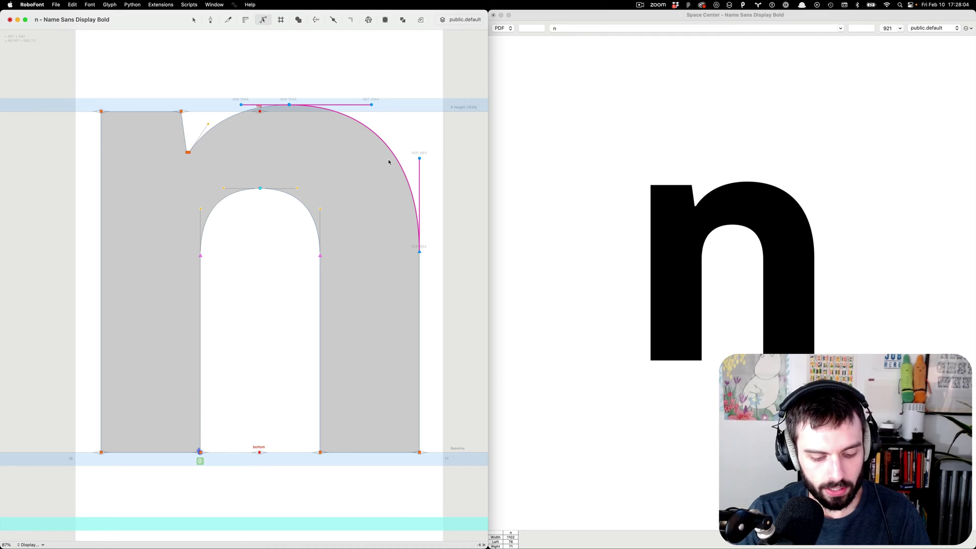
click(373, 186)
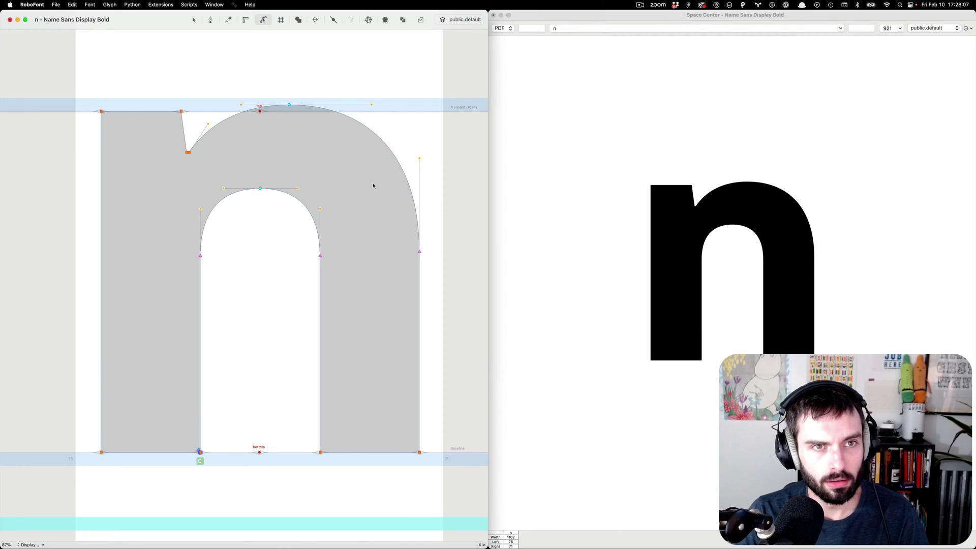
click(392, 155)
key(super+t)
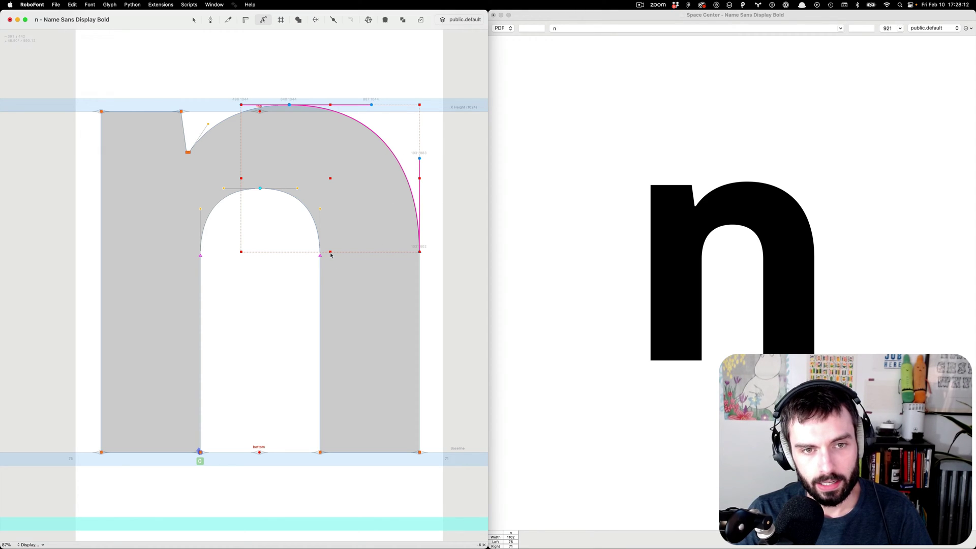
Step: Scale the arch 86% vertically and 78% horizontally, then undo both and exit Transform
drag(330, 252, 332, 189)
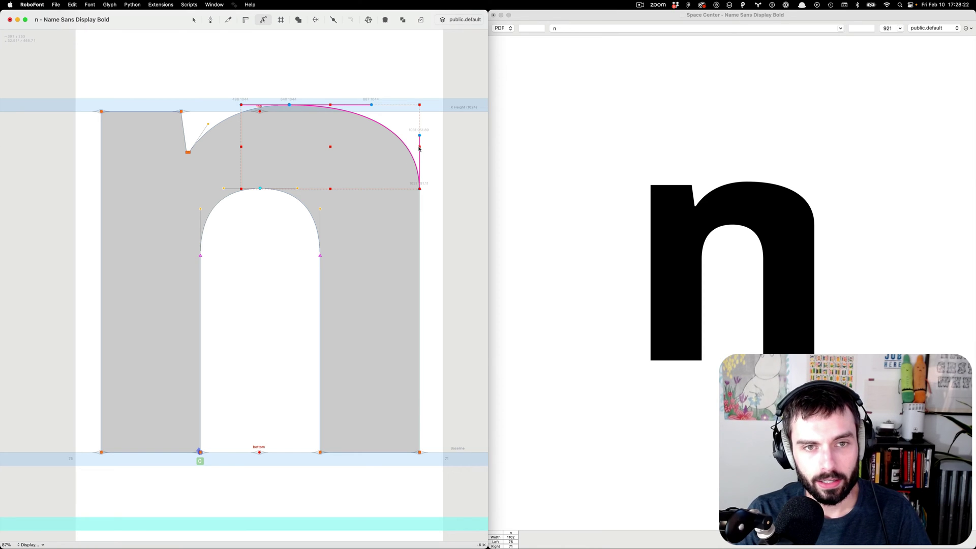
drag(419, 148, 374, 149)
key(super+z)
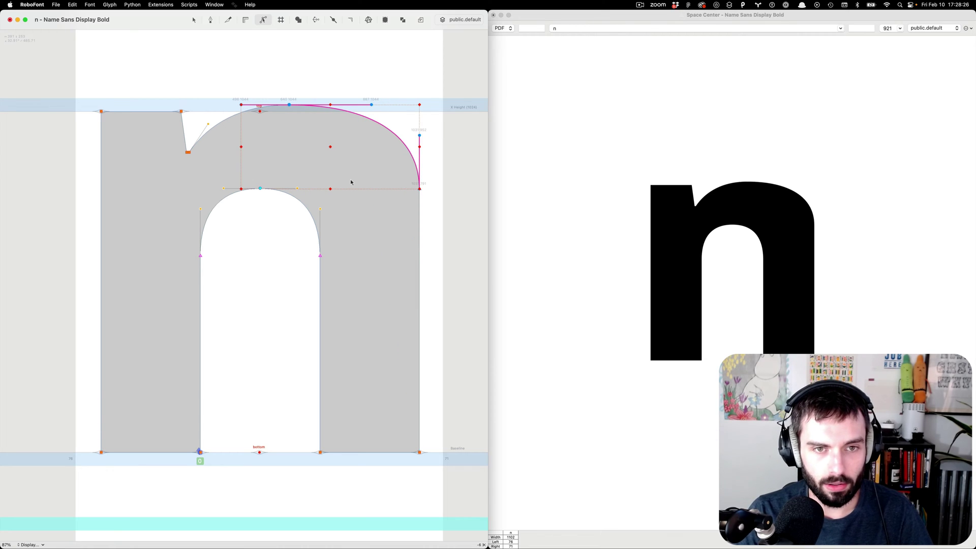
key(super+z)
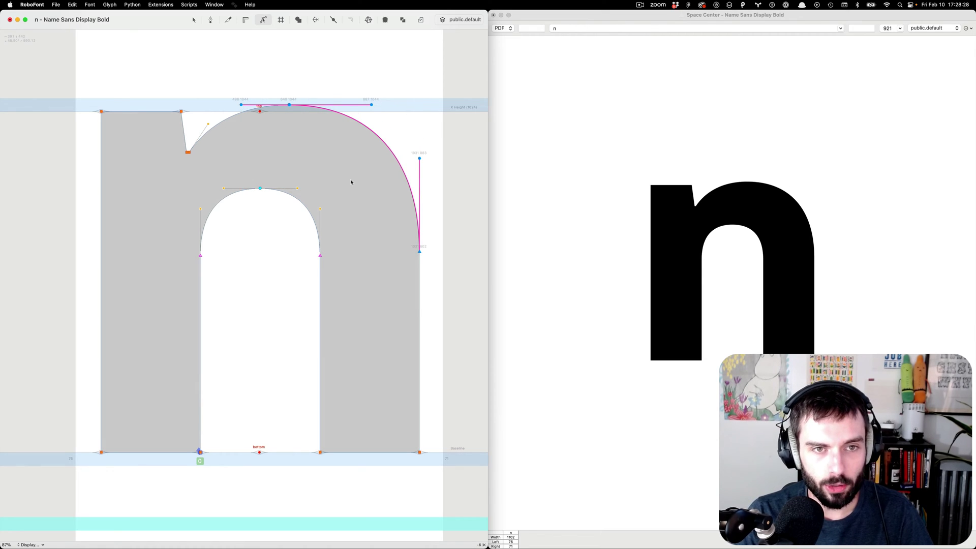
key(Escape)
Step: Test raising the right shoulder point with plain editing, then undo it
key(v)
drag(420, 254, 420, 148)
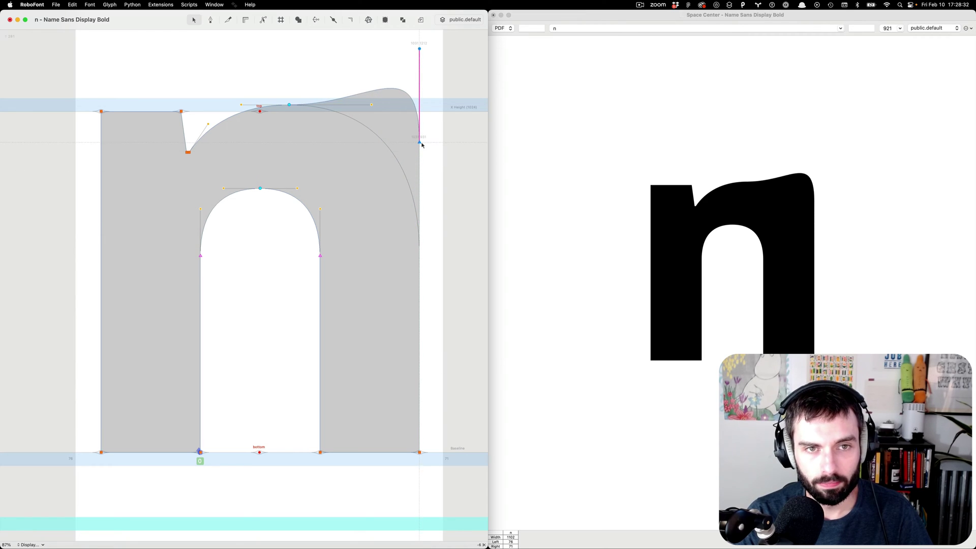
key(super+z)
key(super+s)
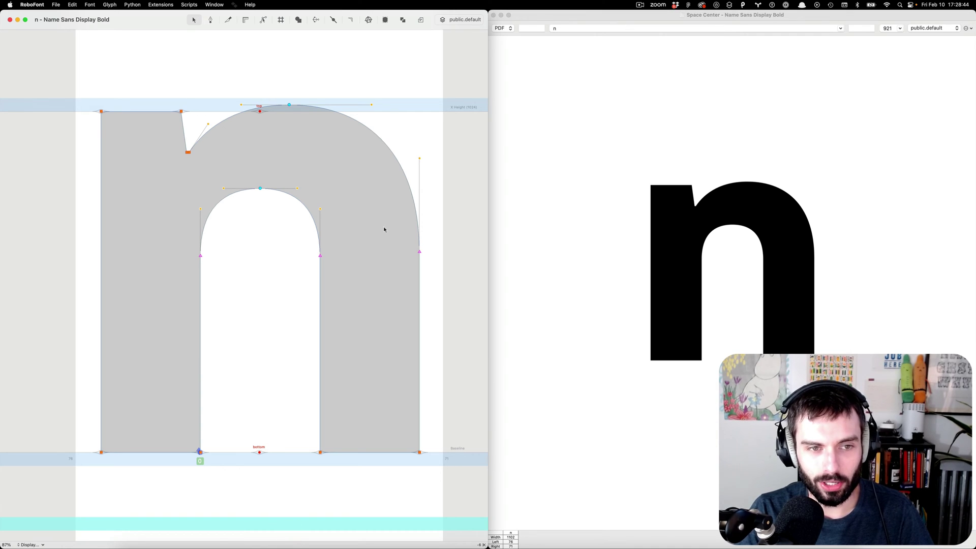
Step: Jump to the s glyph and add s before n in the Space Center preview
text(j)
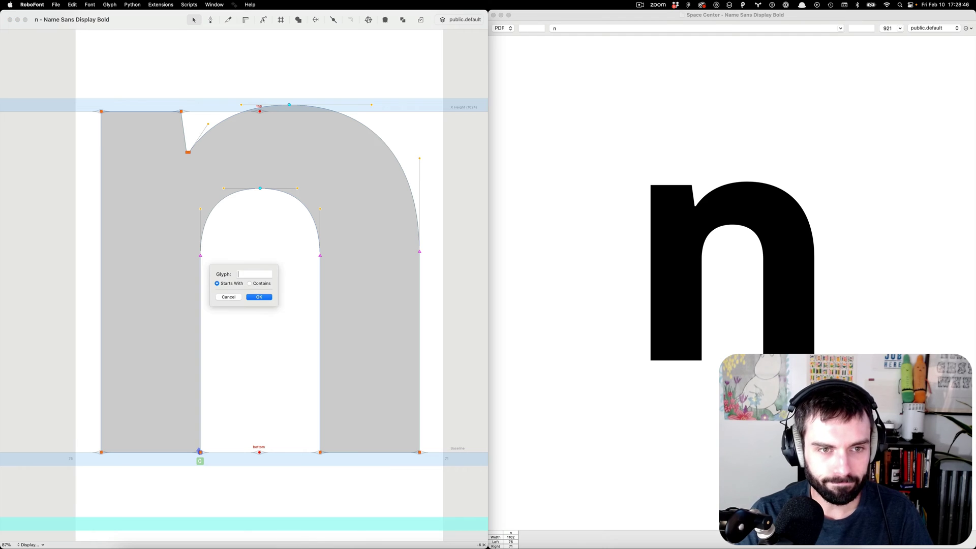
text(s)
key(Return)
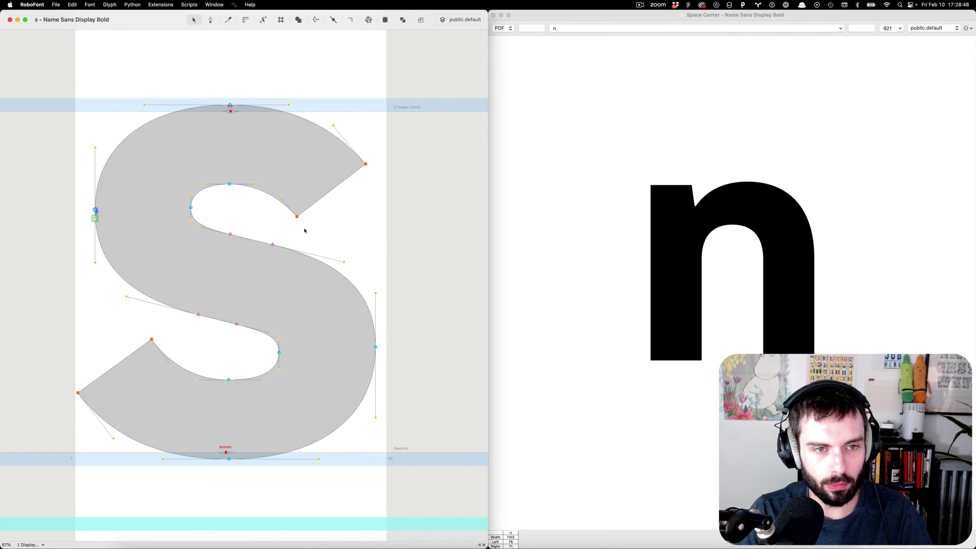
click(580, 28)
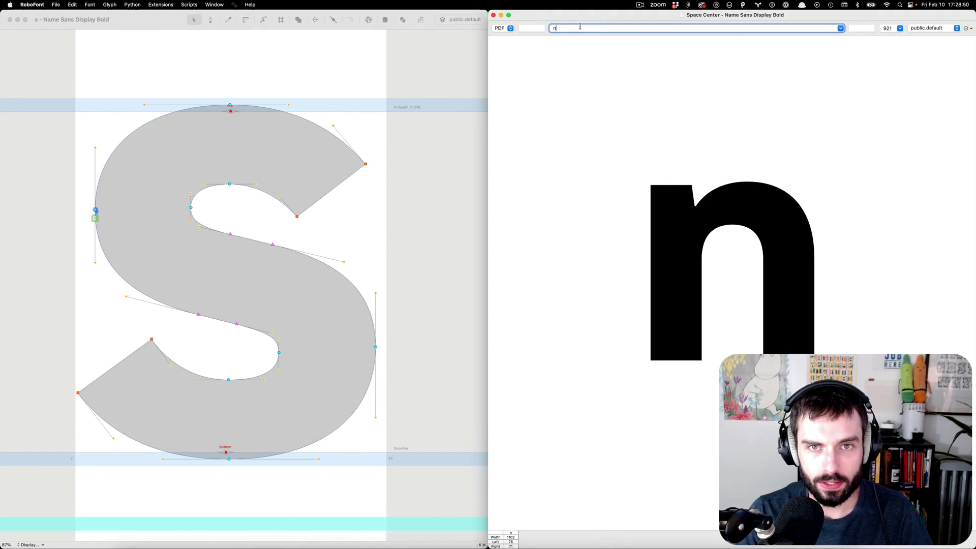
key(Up)
text(s)
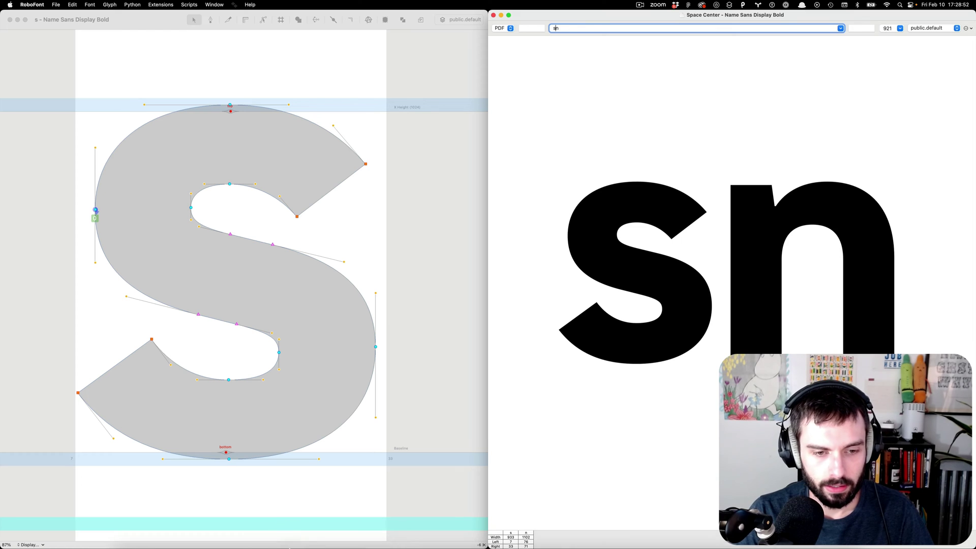
Step: Reload the modified glyph file in Glyphs, then return to RoboFont's s glyph editor
click(287, 521)
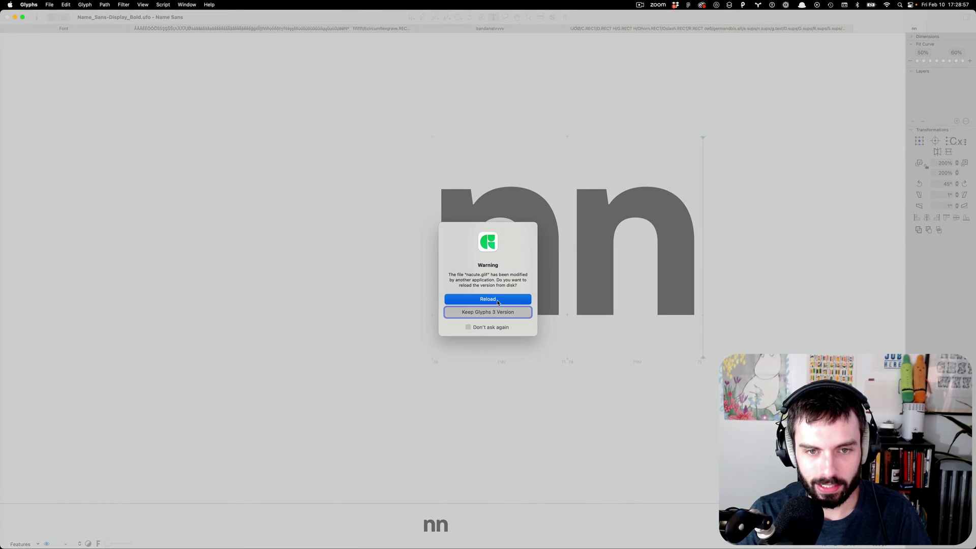
click(487, 299)
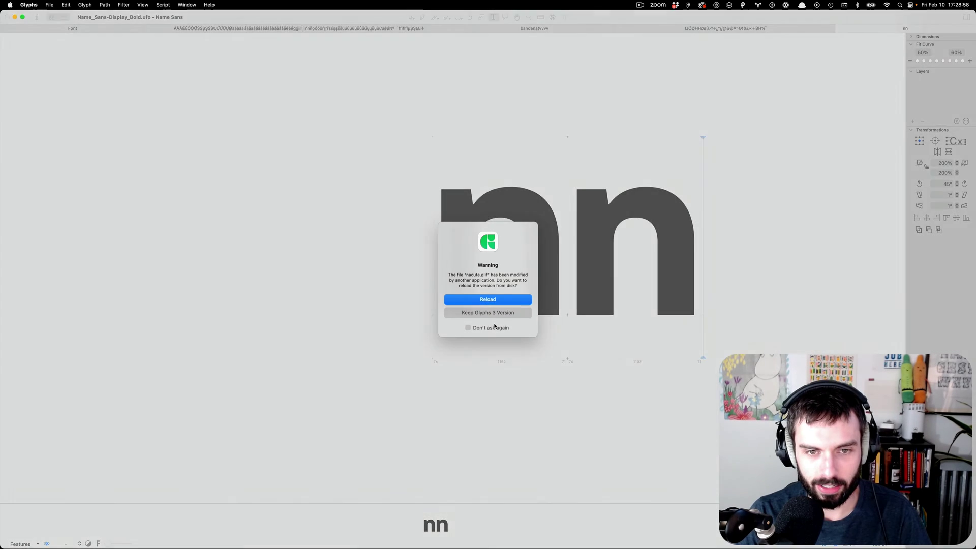
click(497, 301)
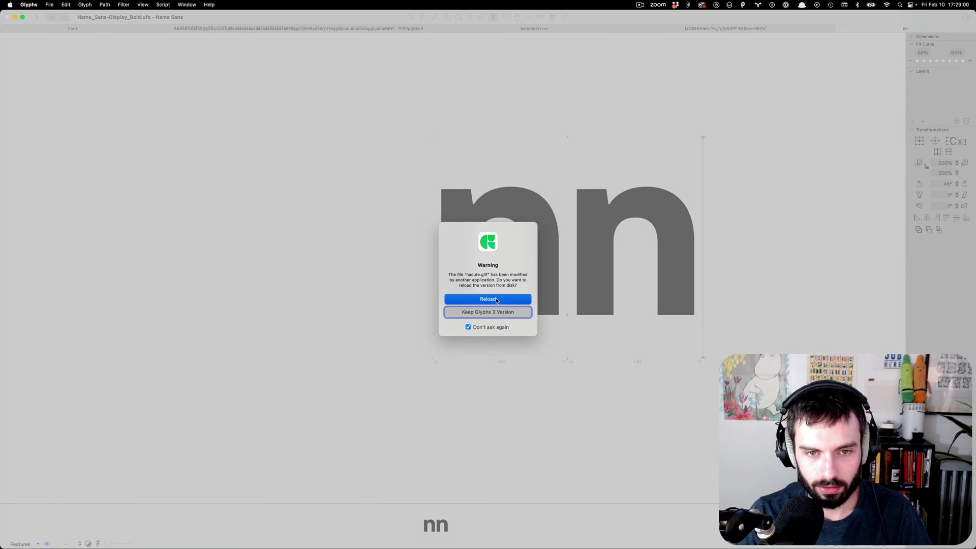
key(ctrl+Left)
key(ctrl+Right)
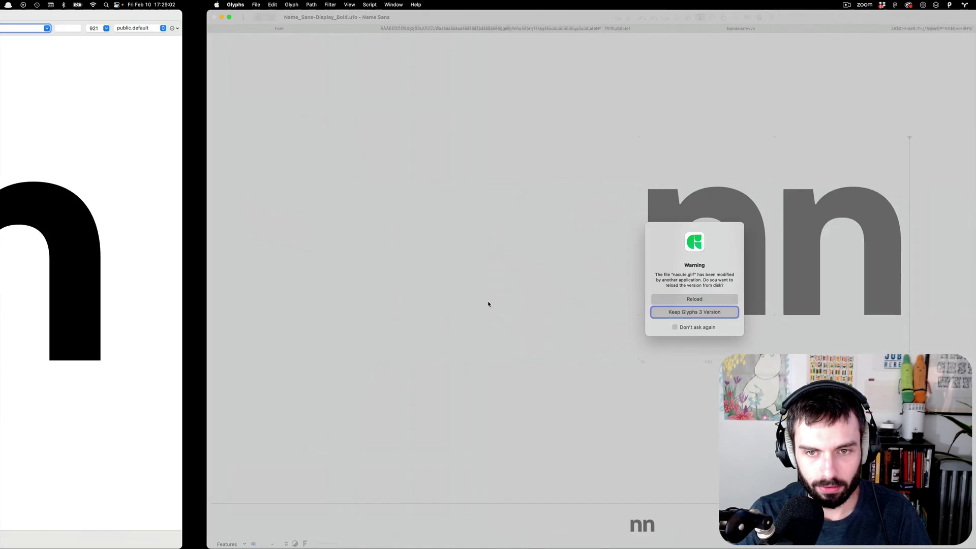
key(ctrl+Left)
click(358, 285)
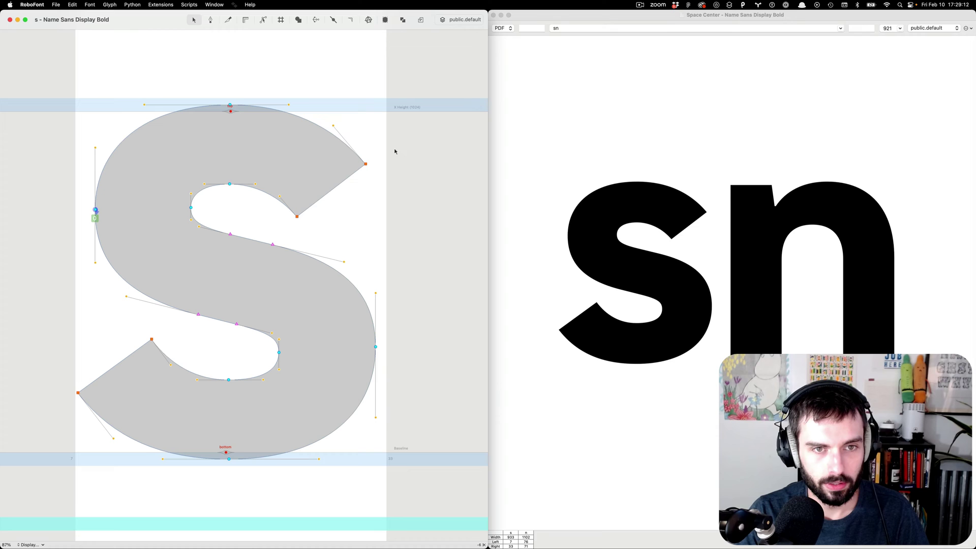
Step: Select the s's upper terminal points, move them right, then pull them partly back left
drag(364, 198, 285, 236)
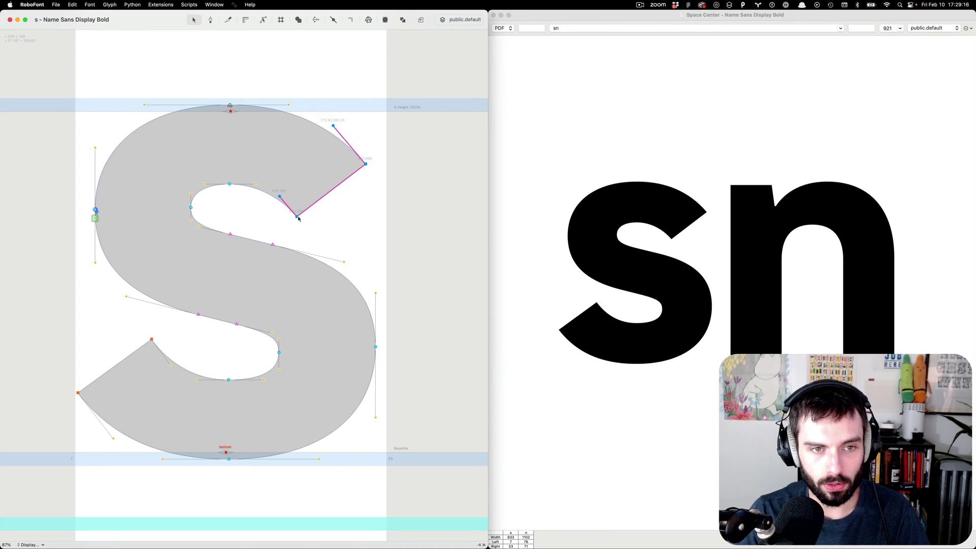
drag(299, 219, 311, 218)
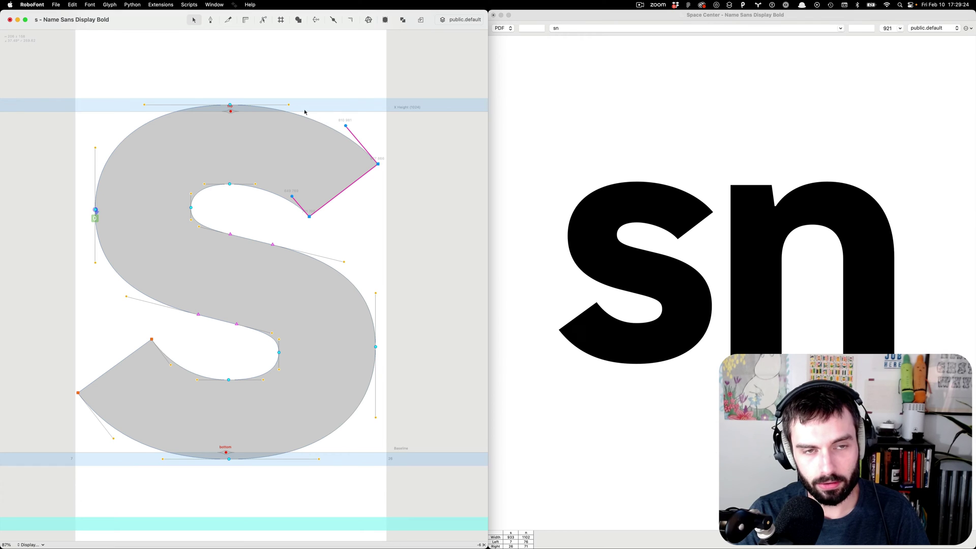
drag(366, 193, 305, 219)
key(5)
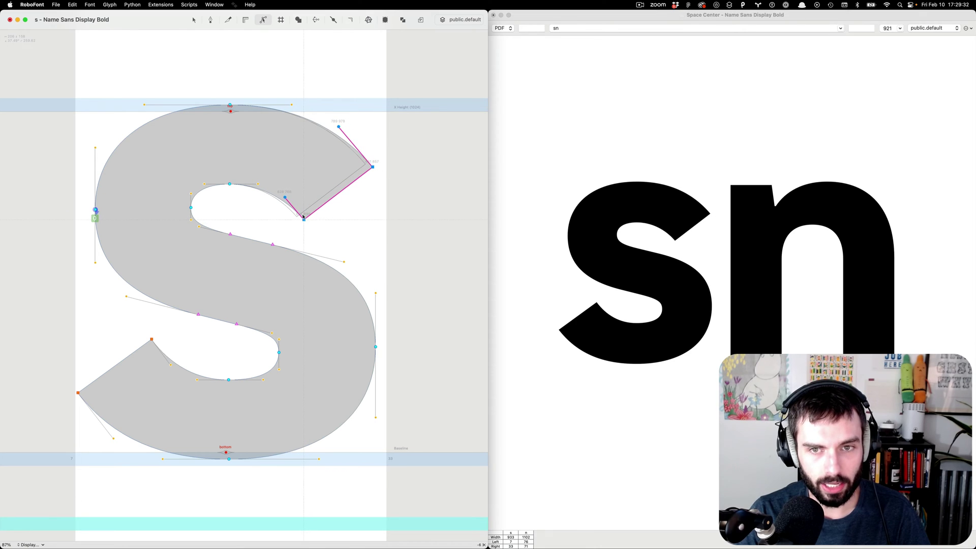
Step: Slide the s's top outer and inner points sideways, nudging 10 units right and back
click(233, 186)
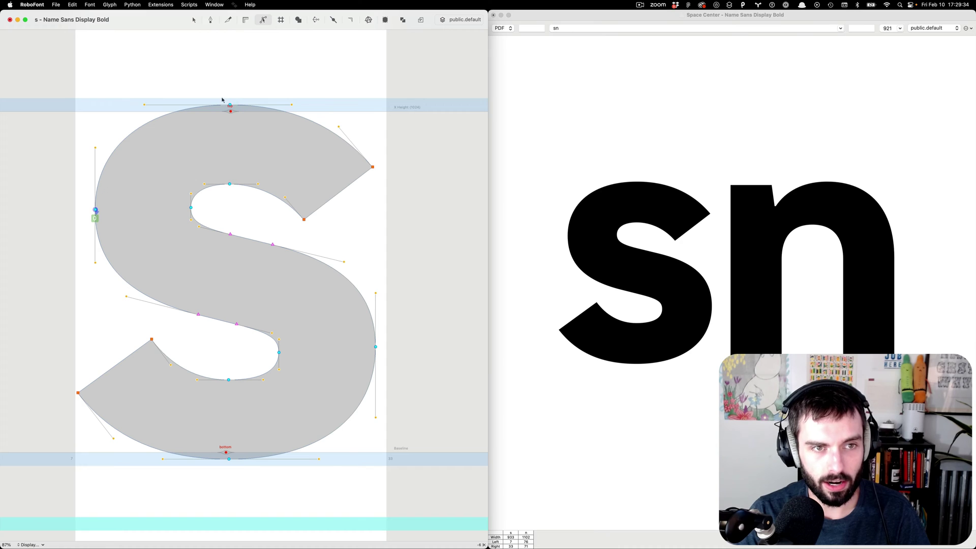
drag(223, 99, 233, 185)
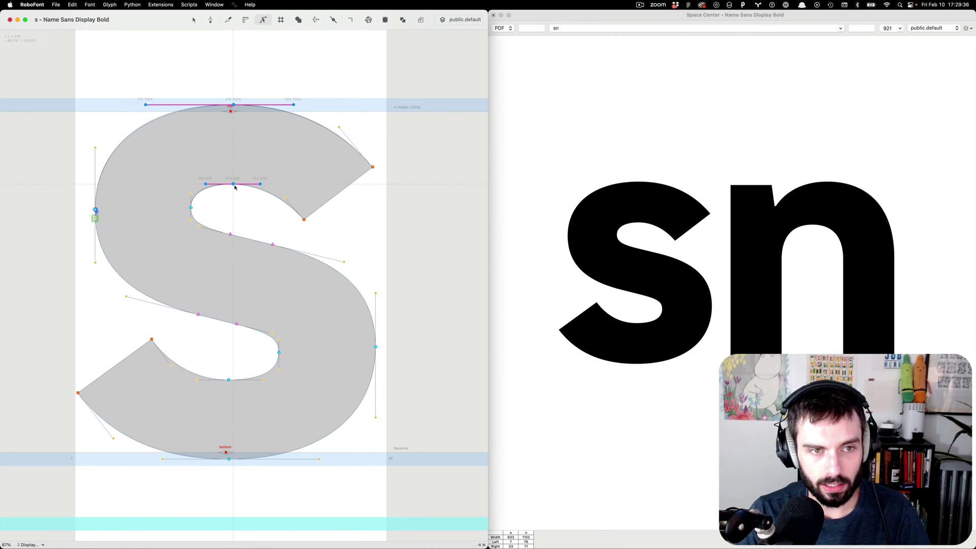
drag(238, 187, 234, 206)
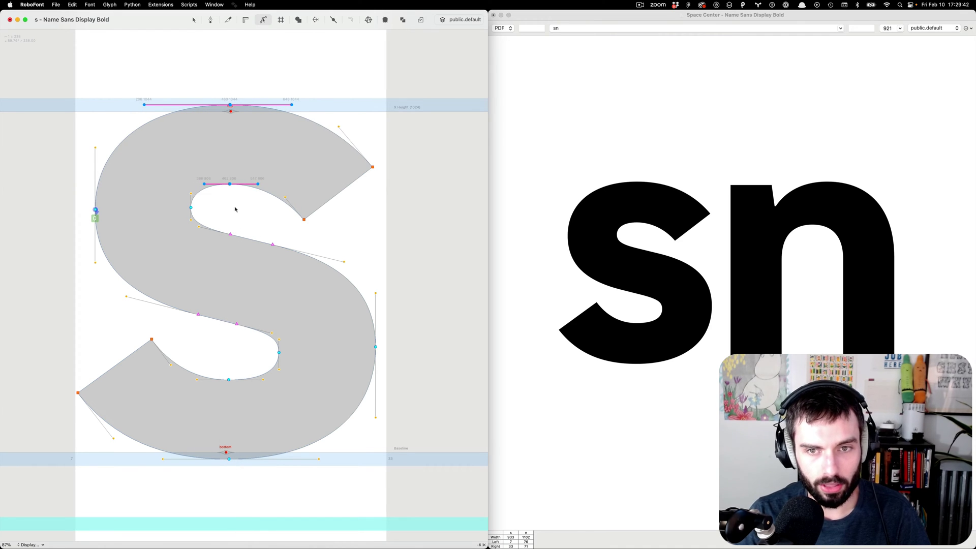
key(shift+Right)
key(shift+Left)
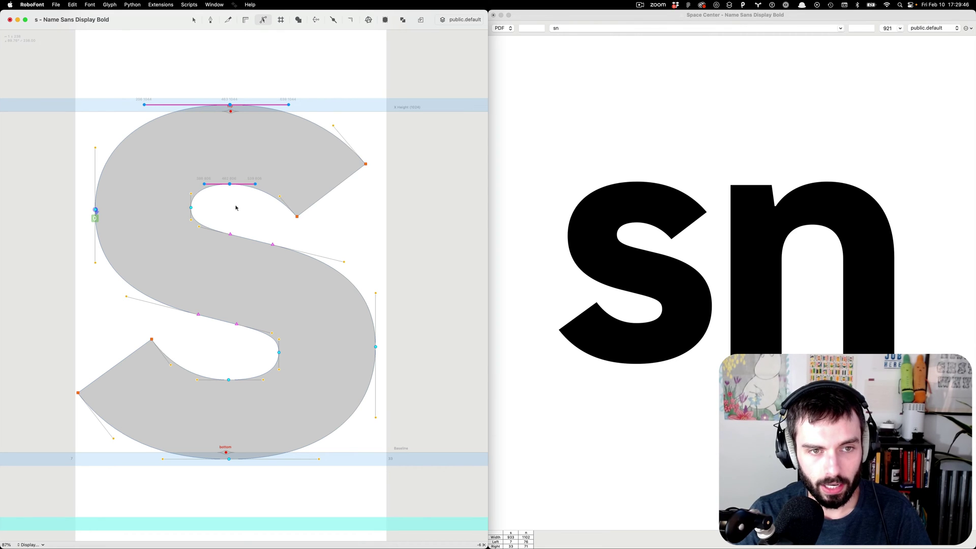
click(236, 207)
scroll(236, 207, left, 1)
scroll(235, 208, up, 1)
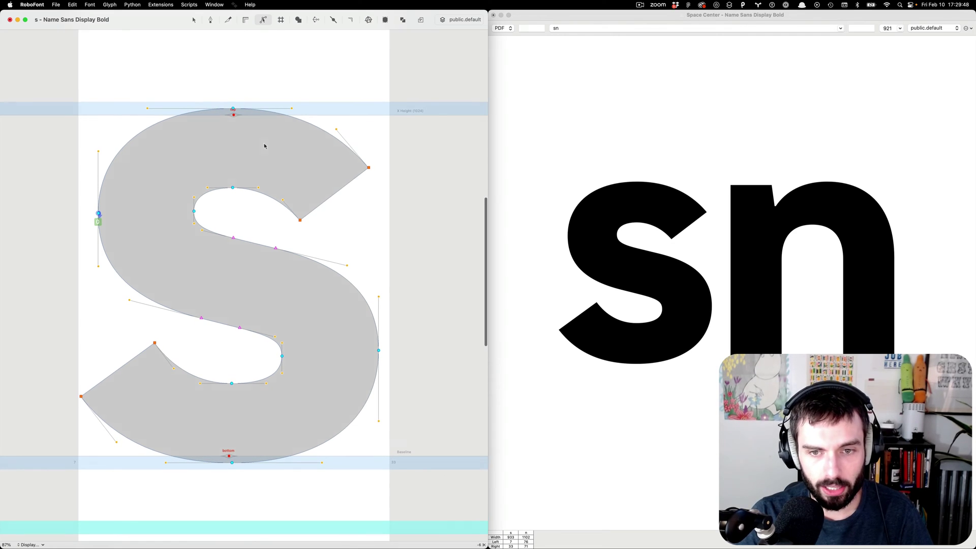
Step: In Glyphs, keep Glyphs' own version of nacute.glif and layerinfo.plist on repeated warnings
key(super+Tab)
click(503, 304)
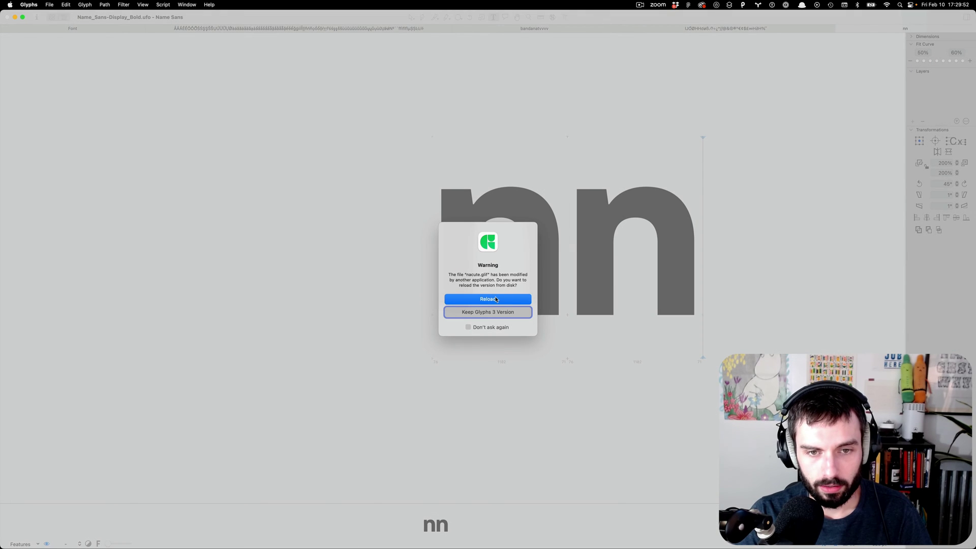
click(496, 300)
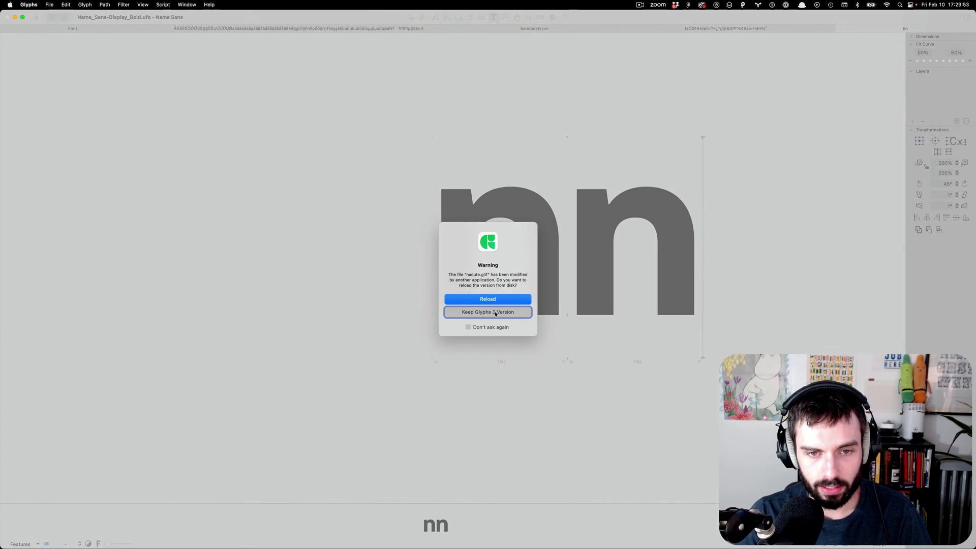
click(496, 312)
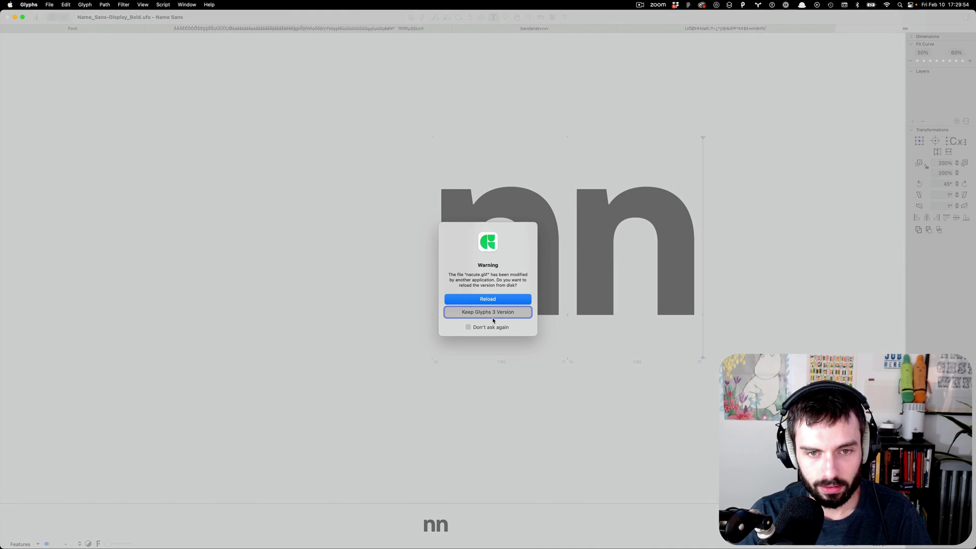
click(495, 312)
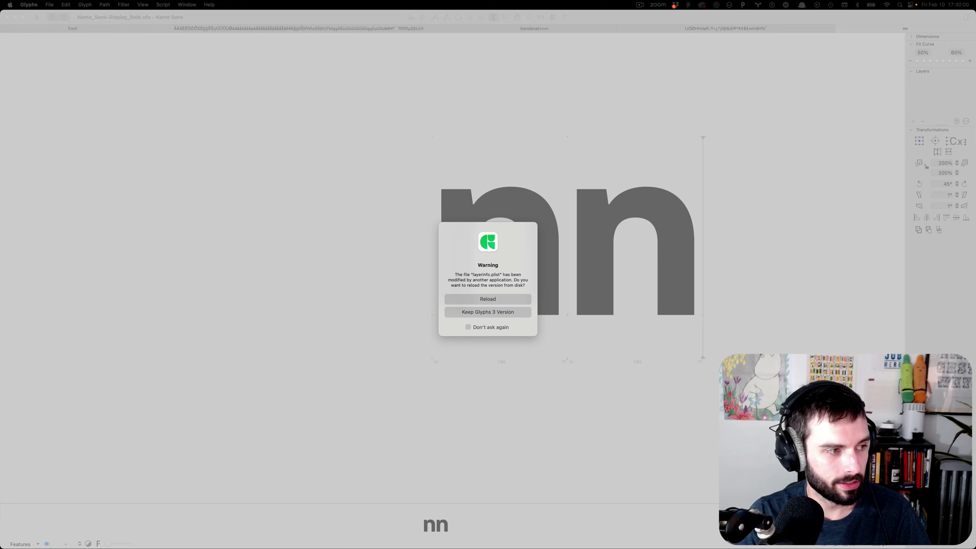
click(490, 314)
click(496, 315)
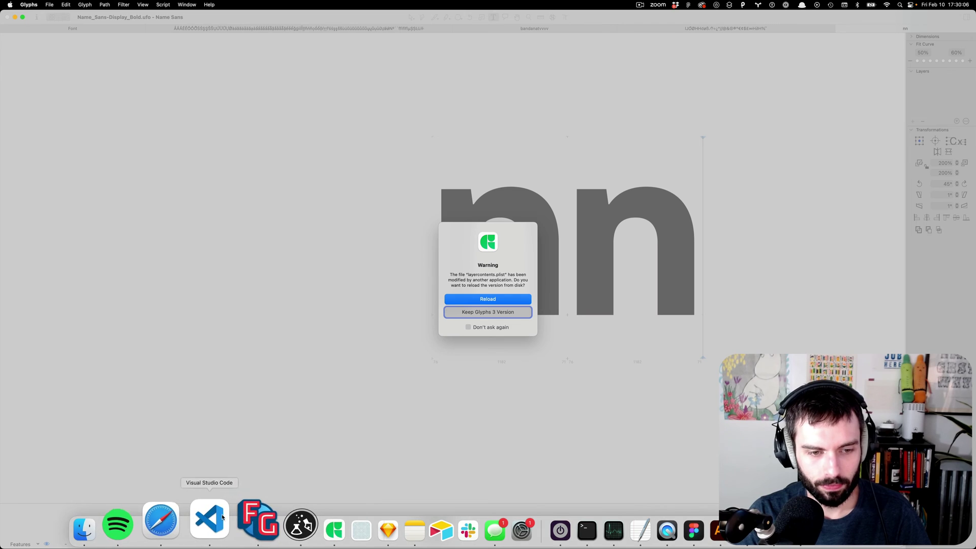
Step: Force quit the unresponsive Glyphs through the Apple menu's Force Quit window
right_click(289, 519)
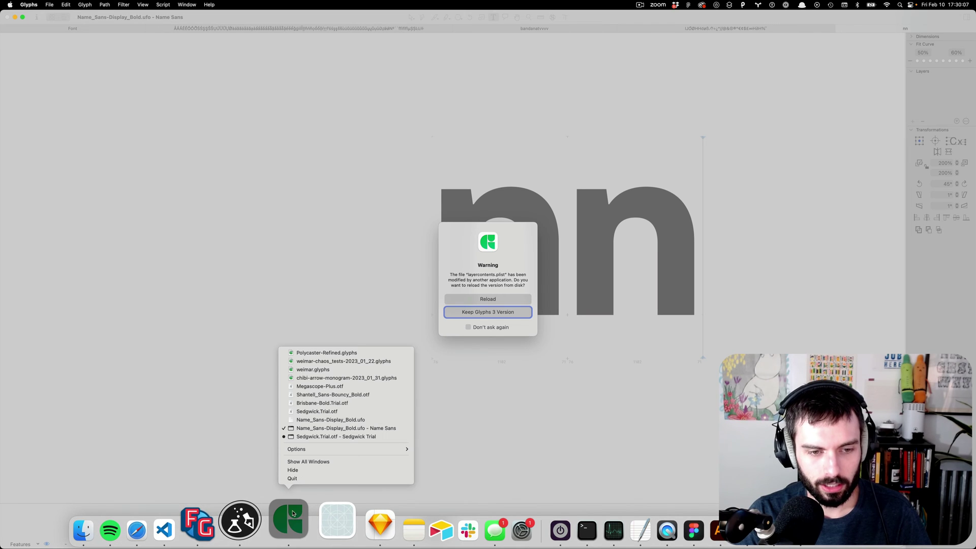
click(301, 480)
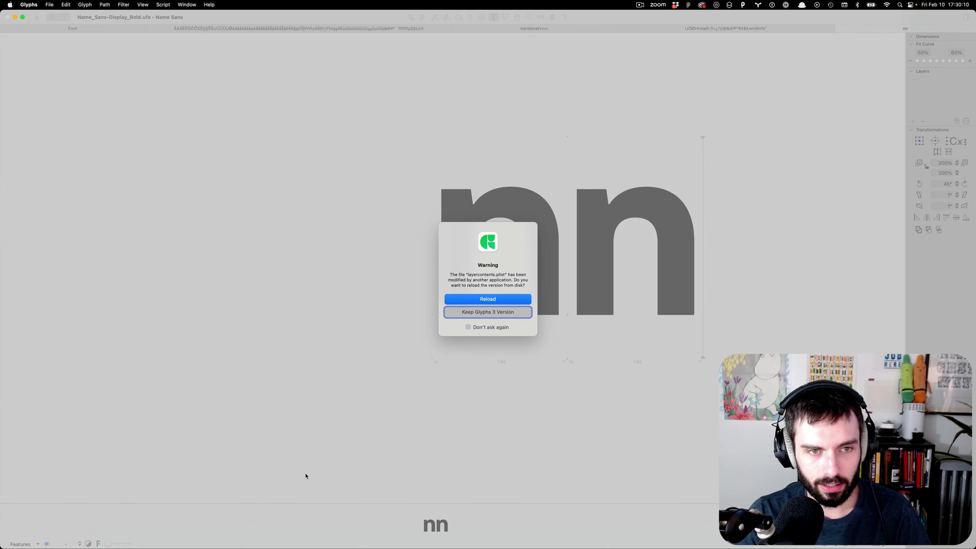
click(4, 4)
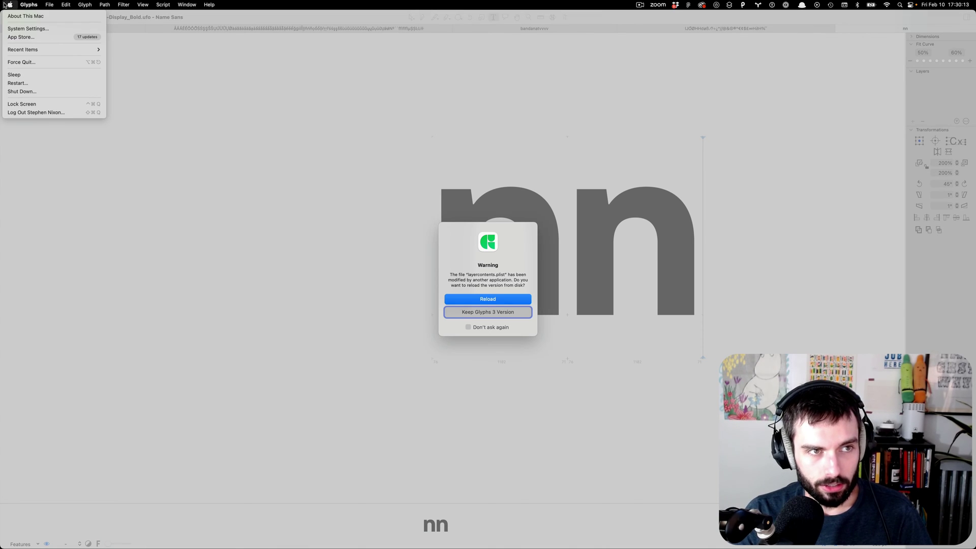
click(41, 63)
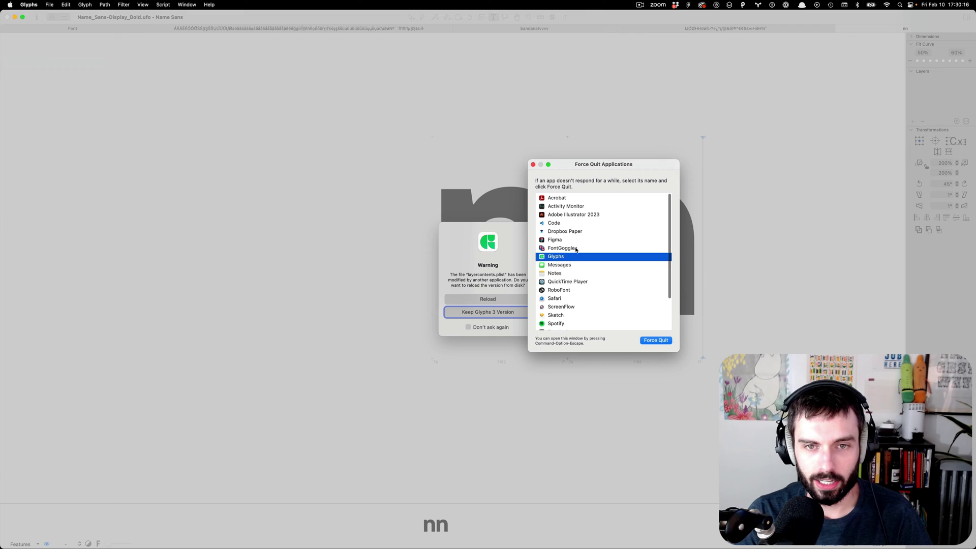
scroll(578, 287, down, 3)
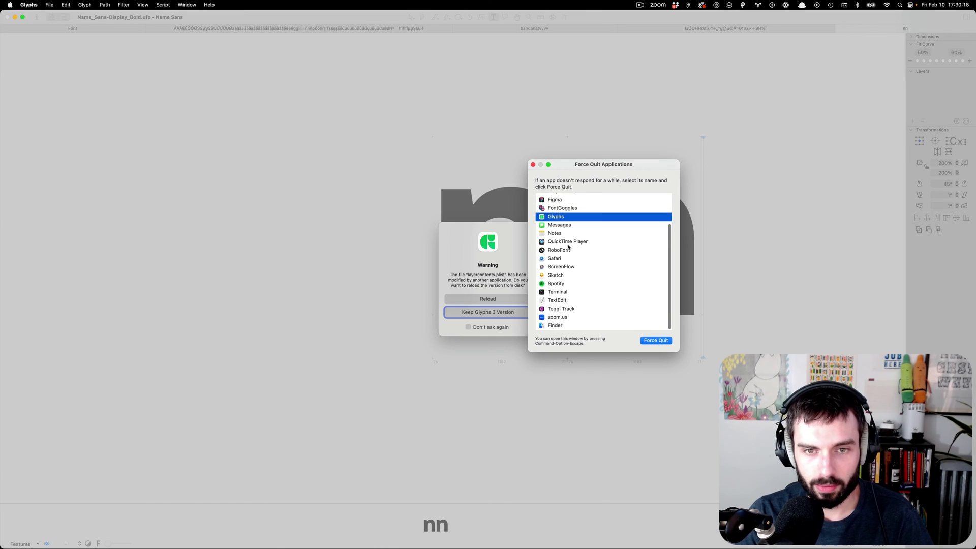
click(655, 340)
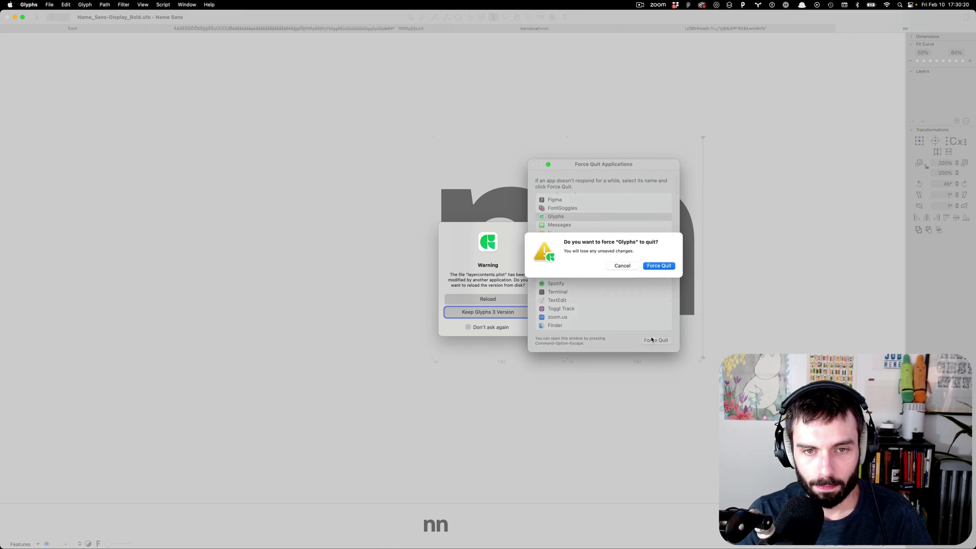
click(664, 267)
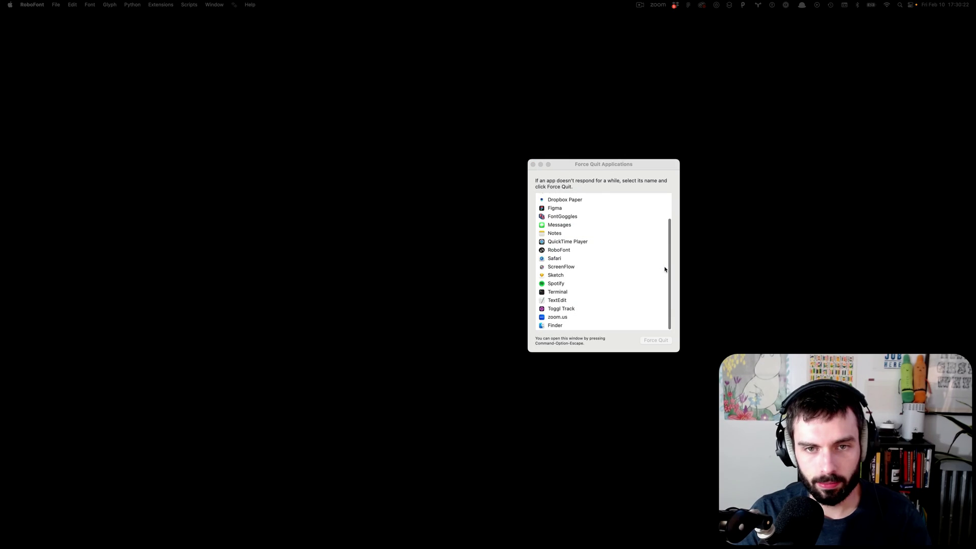
Step: Close the Force Quit window before relaunching Glyphs from the Dock
click(533, 165)
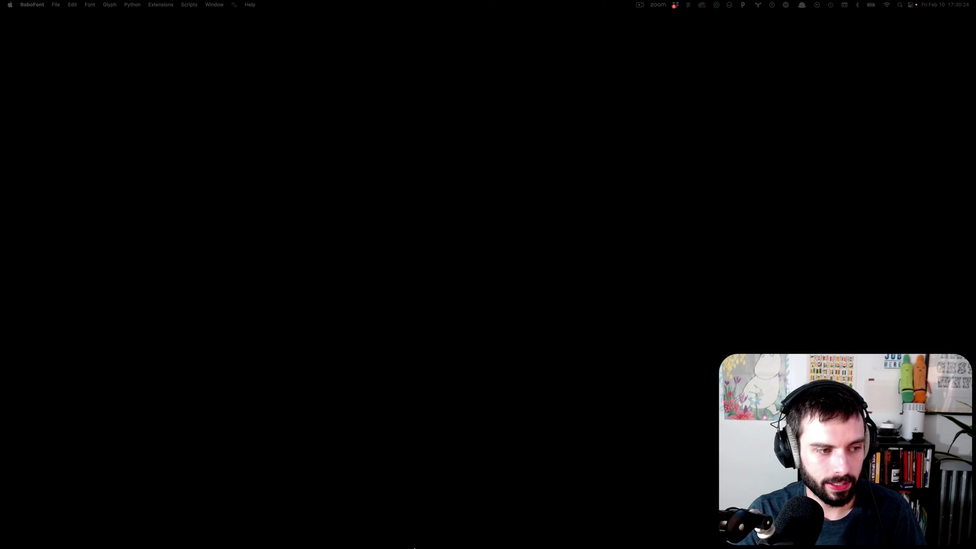
mouse_move(429, 542)
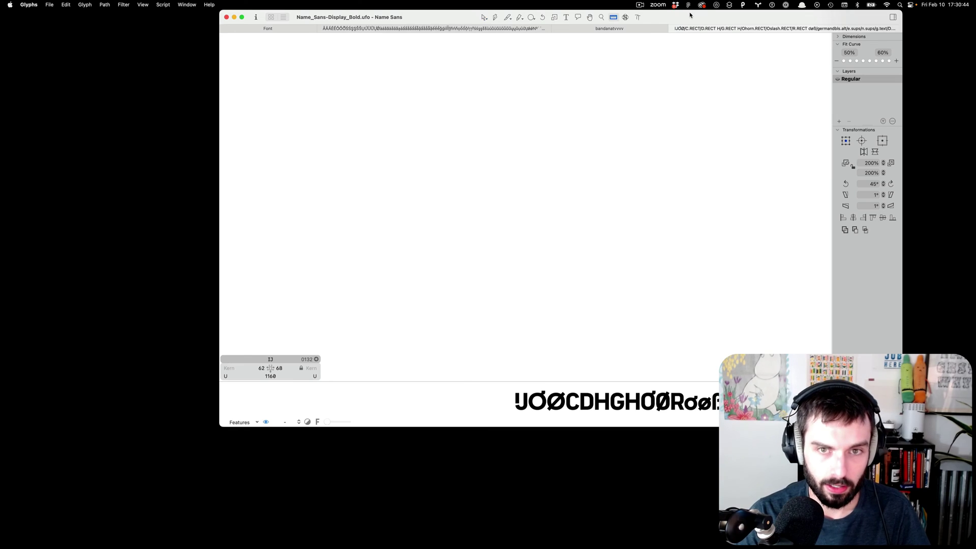
Step: Maximize Glyphs, replace 'IJ' with 'sn' in the edit text, and zoom in on the n's outline for point editing
double_click(690, 14)
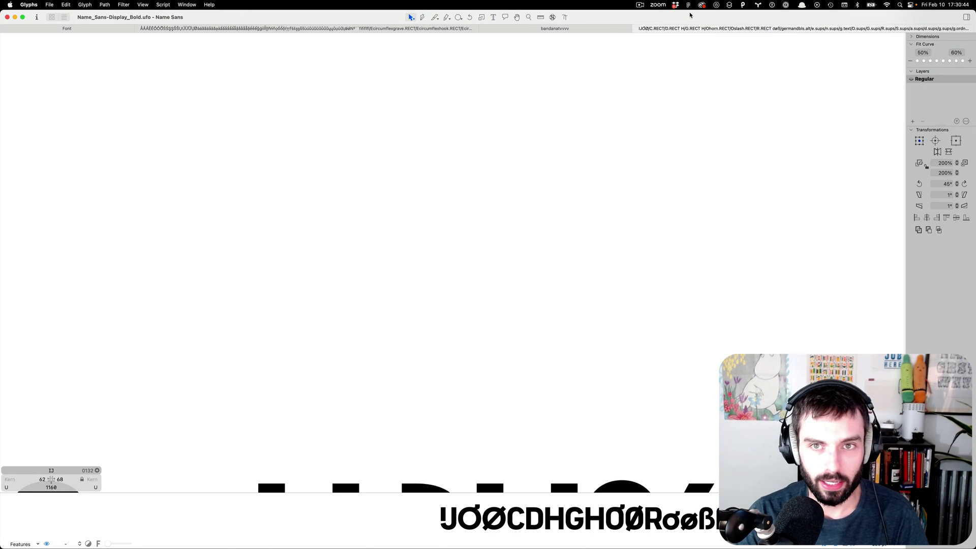
key(t)
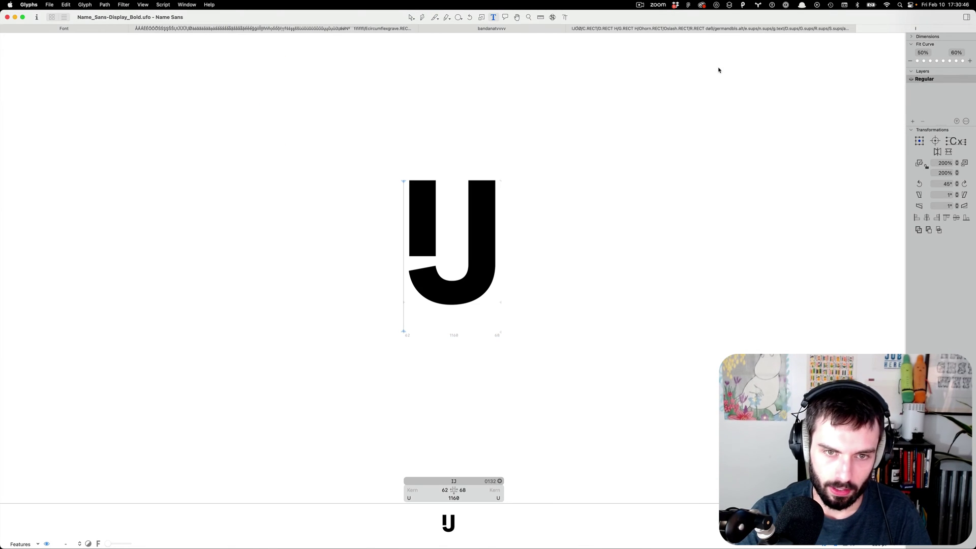
key(Delete)
text(sn)
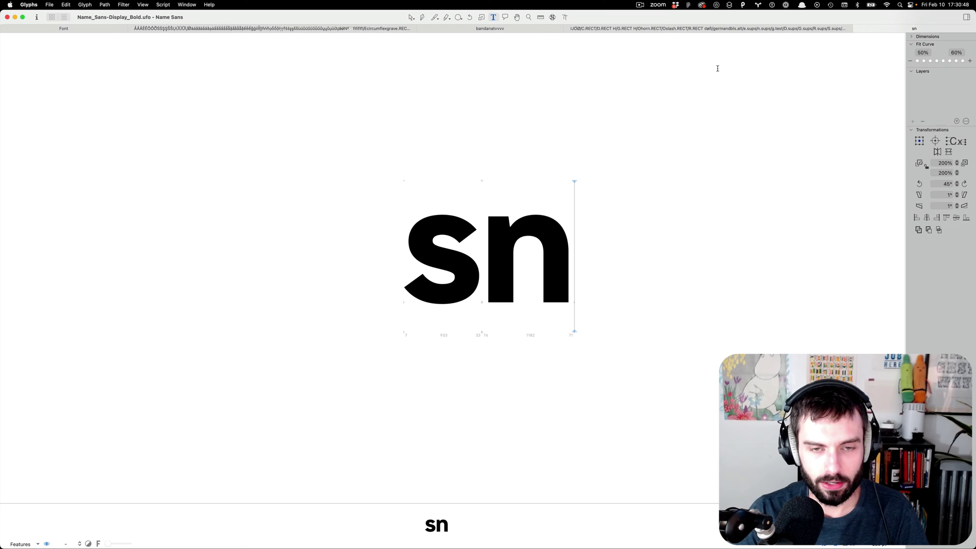
scroll(528, 257, up, 5)
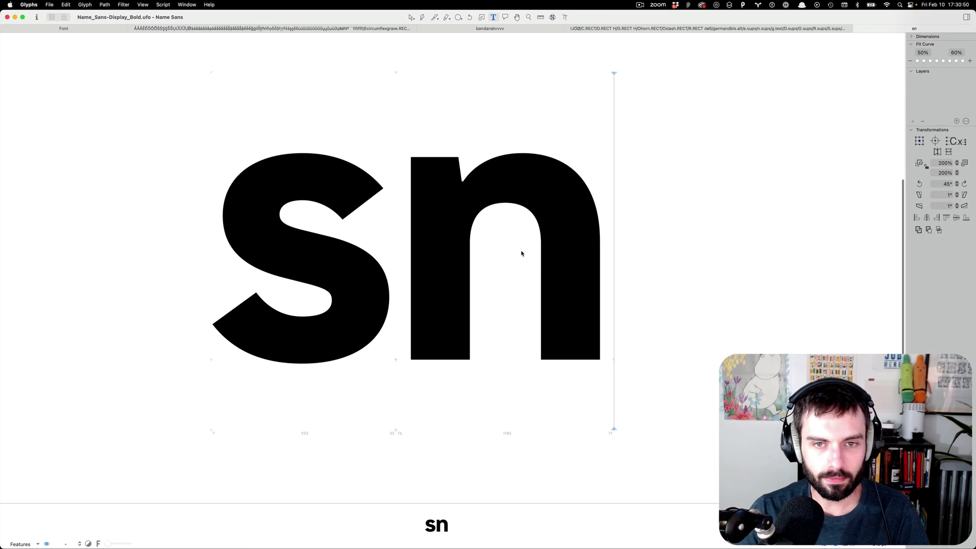
key(Escape)
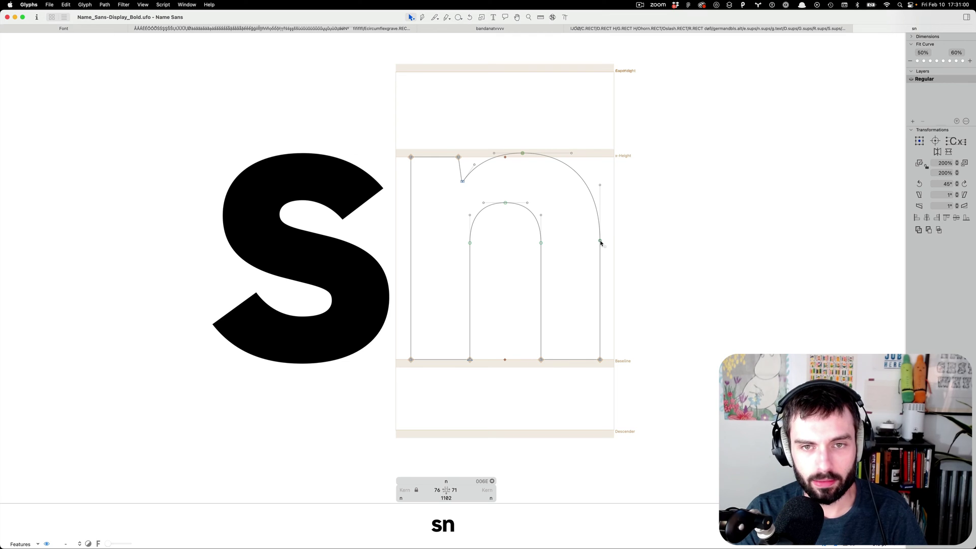
Step: Raise the n's right shoulder node and add another n so the text reads 'snn'
drag(600, 242, 601, 184)
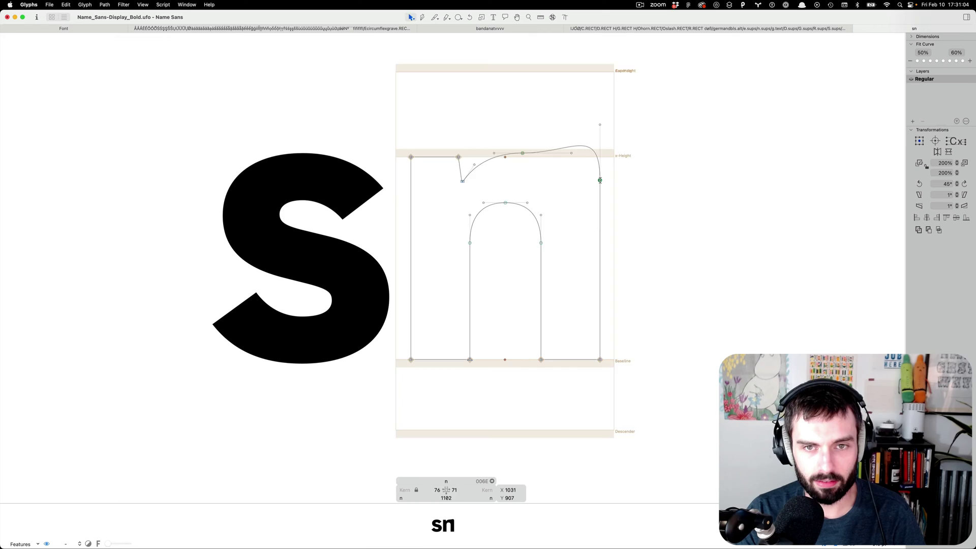
key(t)
click(601, 211)
text(n)
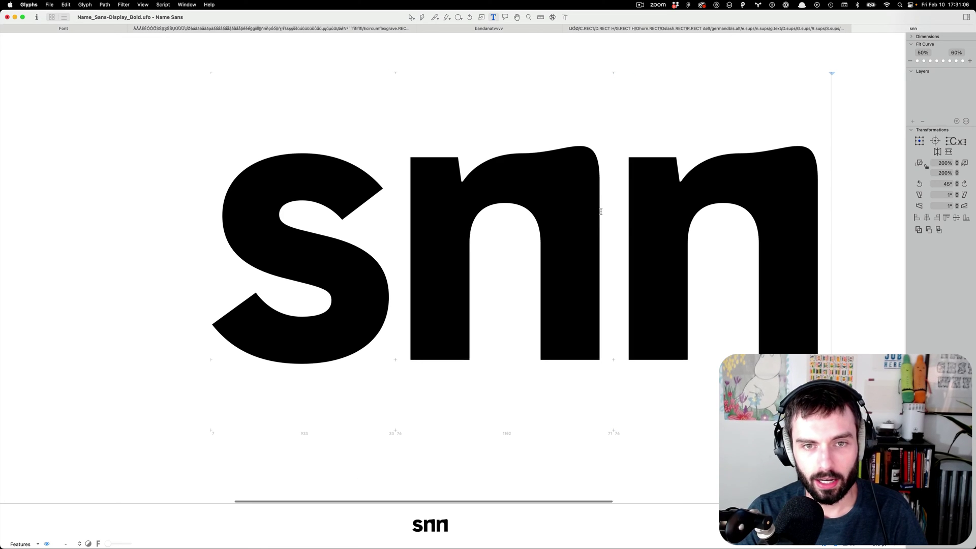
Step: Trial-reshape the first n's right stem, top, and inner arch nodes to flatten its shoulder
click(452, 247)
key(Escape)
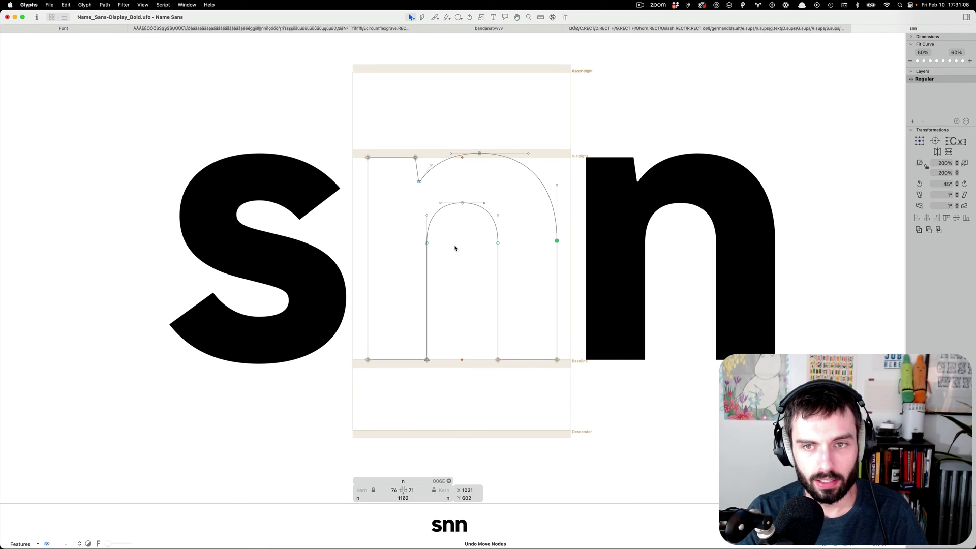
scroll(610, 240, up, 1)
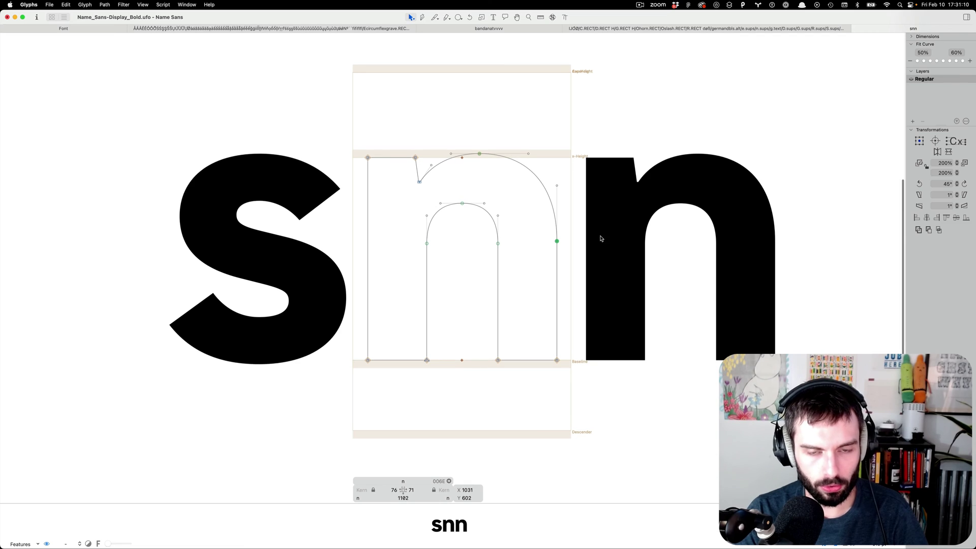
drag(557, 243, 557, 196)
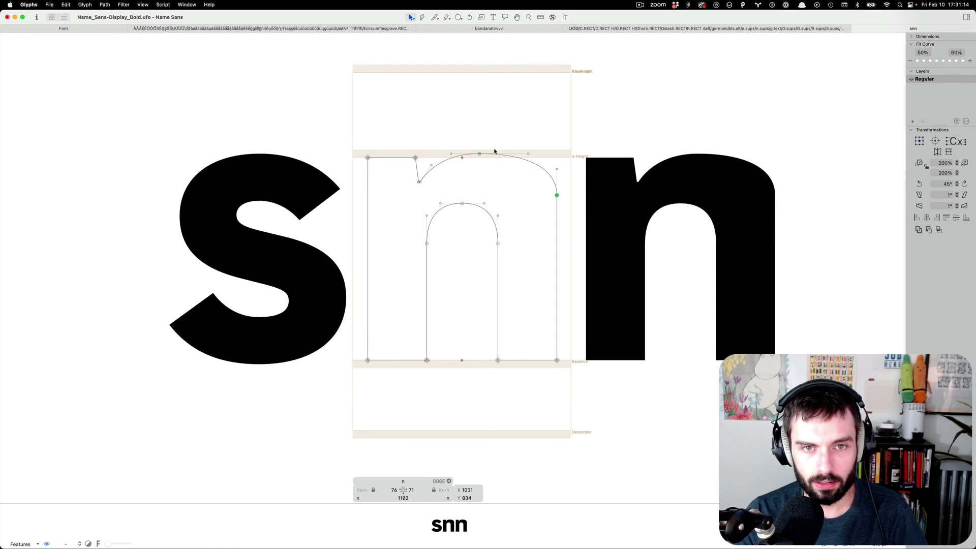
drag(480, 155, 513, 157)
drag(499, 245, 479, 206)
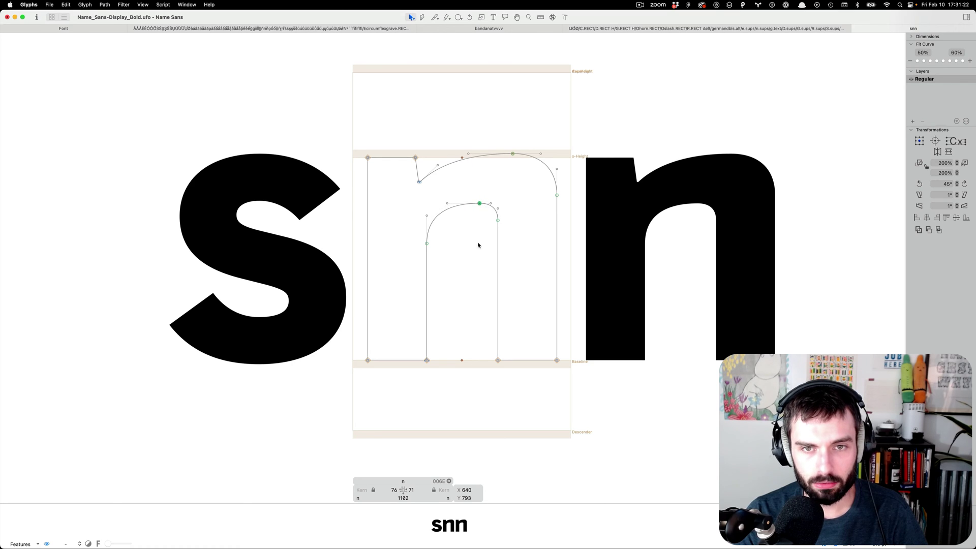
click(532, 132)
drag(513, 156, 502, 154)
drag(557, 196, 557, 215)
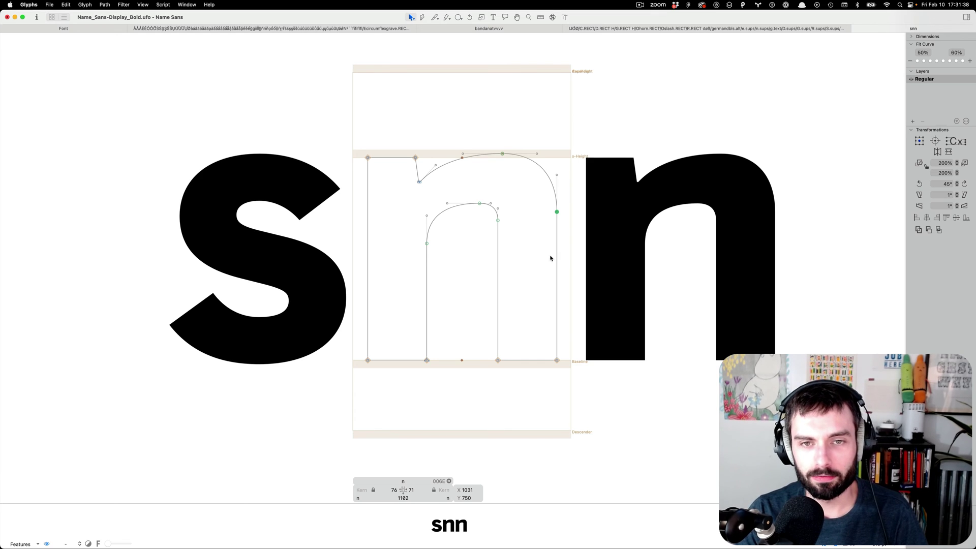
Step: Undo the node tweaks and switch back to RoboFont
key(super+z)
key(super+z)
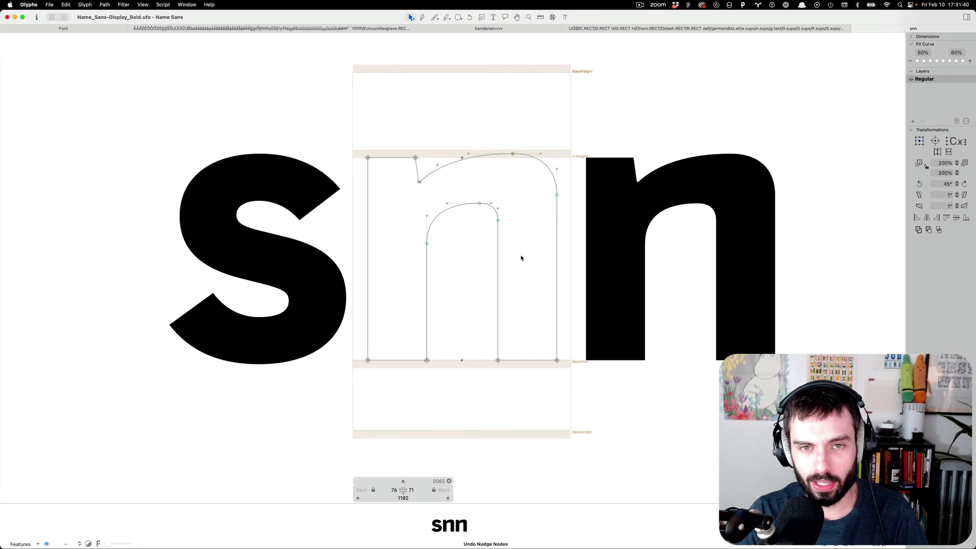
key(super+z)
key(super+z)
key(super+z)
key(super+z)
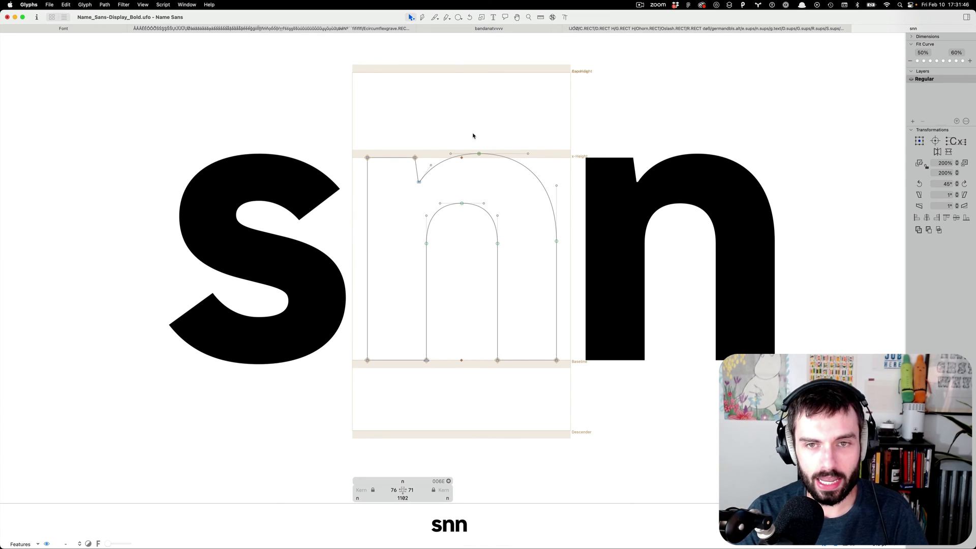
scroll(472, 135, up, 3)
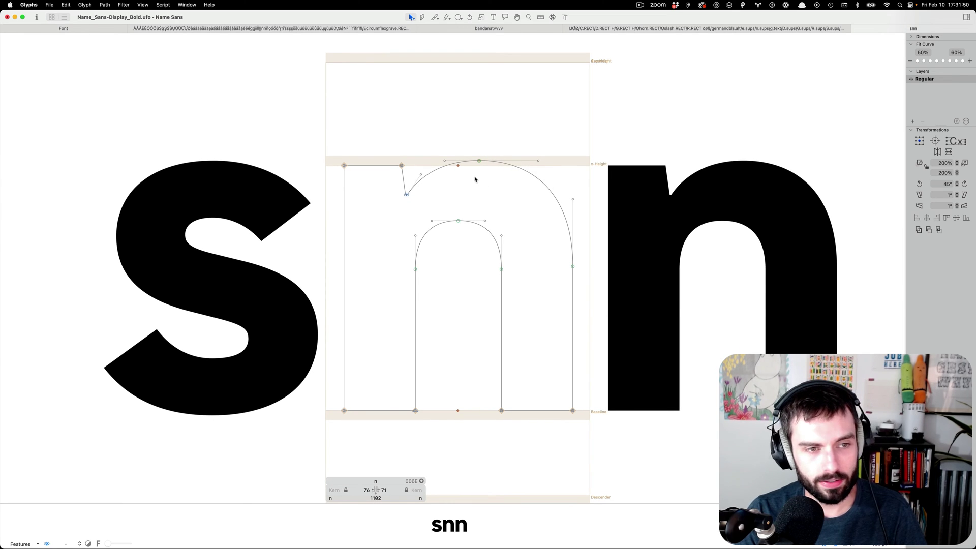
key(super+Tab)
key(super+Tab)
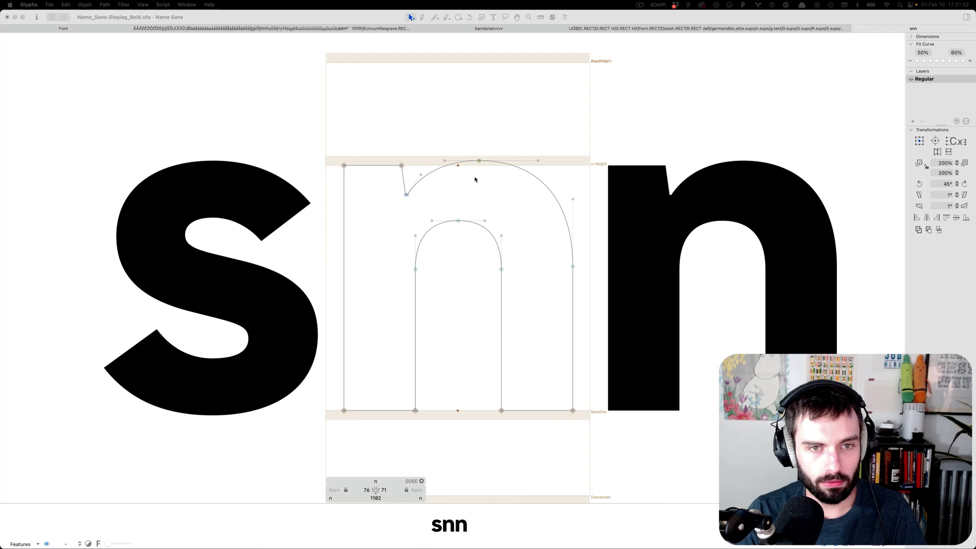
Step: In RoboFont, jump to the n, try moving its top curve point, then undo back to the round arch
text(jn)
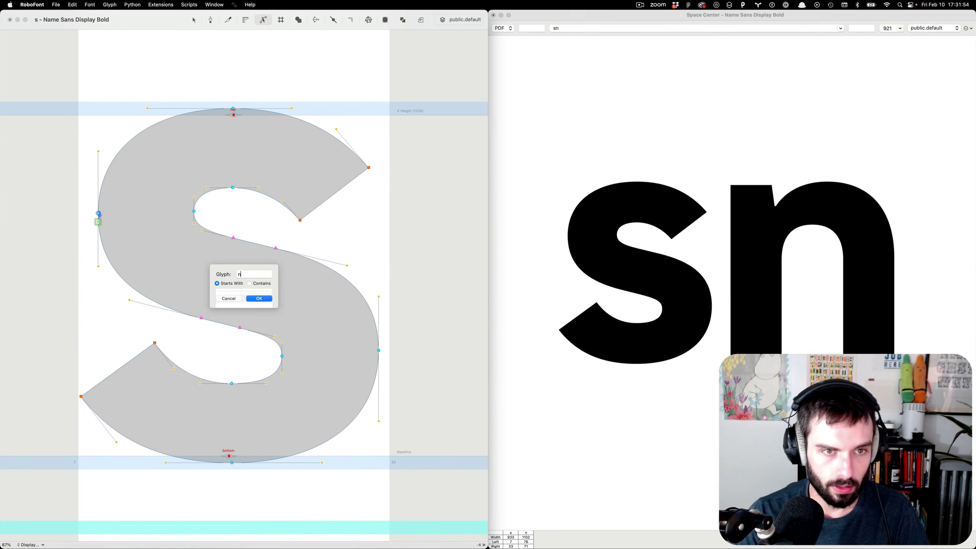
key(Return)
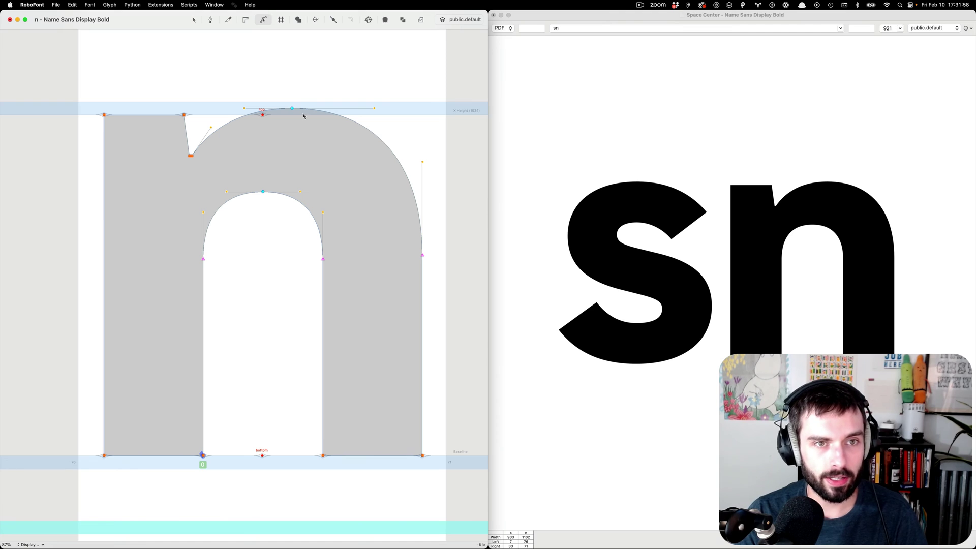
drag(291, 108, 428, 248)
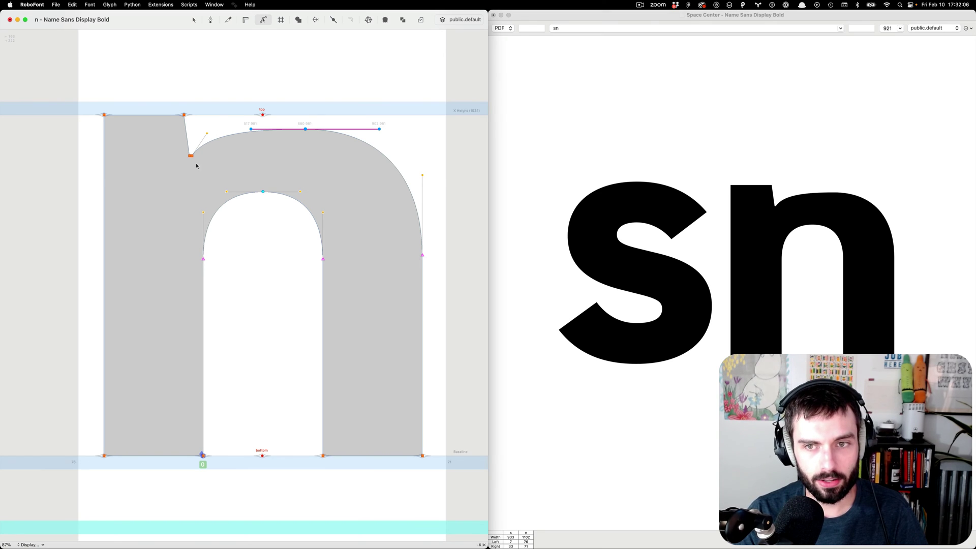
drag(301, 127, 305, 146)
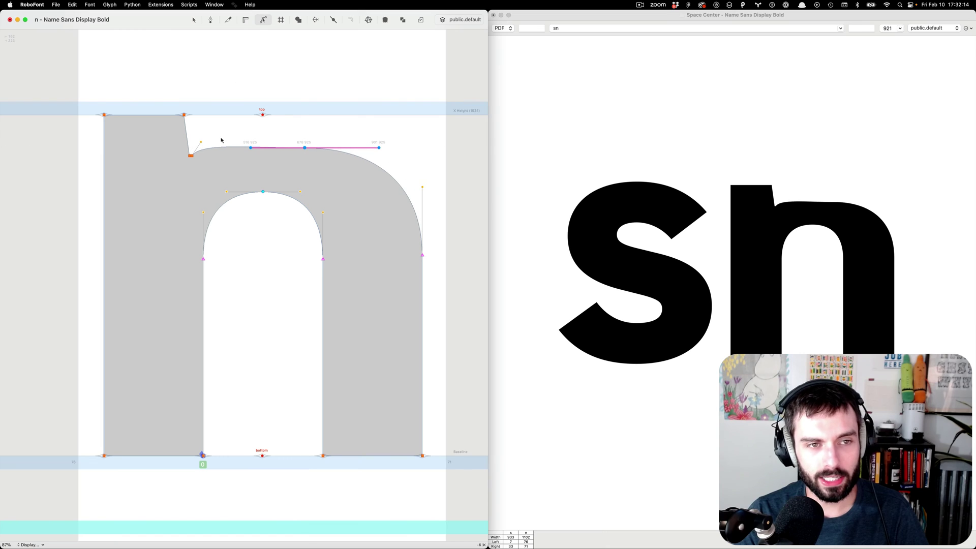
key(super+z)
key(super+z)
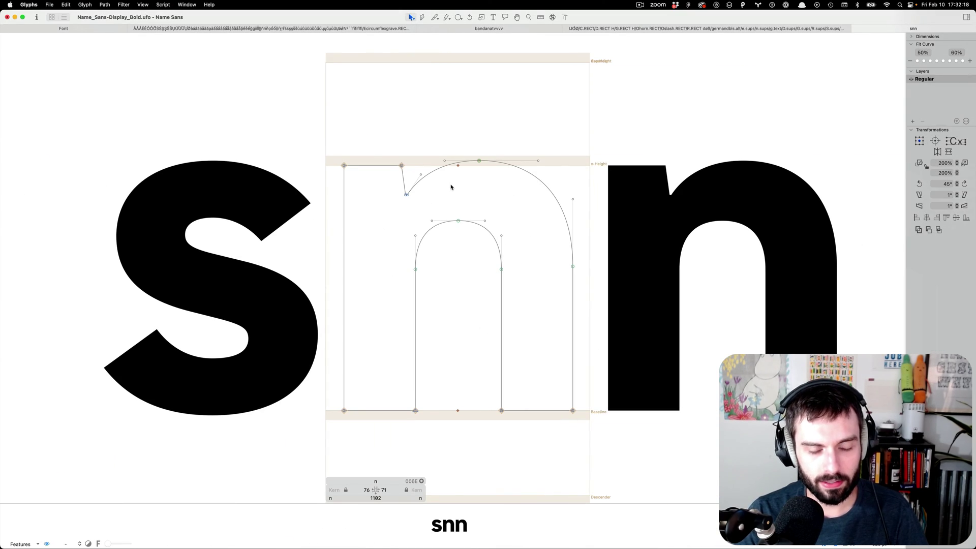
Step: Lower the n's top arch node down and right to flatten the shoulder, then switch to RoboFont
click(479, 161)
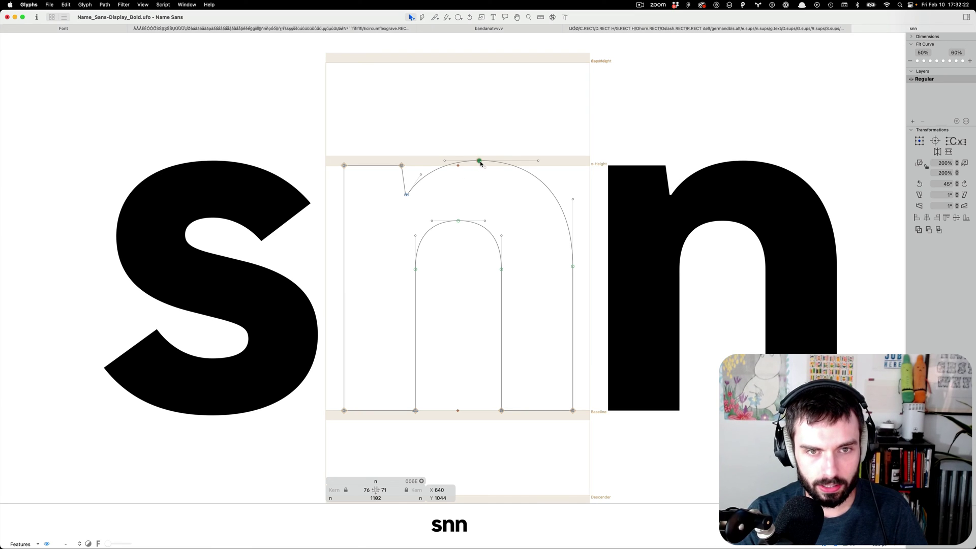
drag(480, 162, 500, 198)
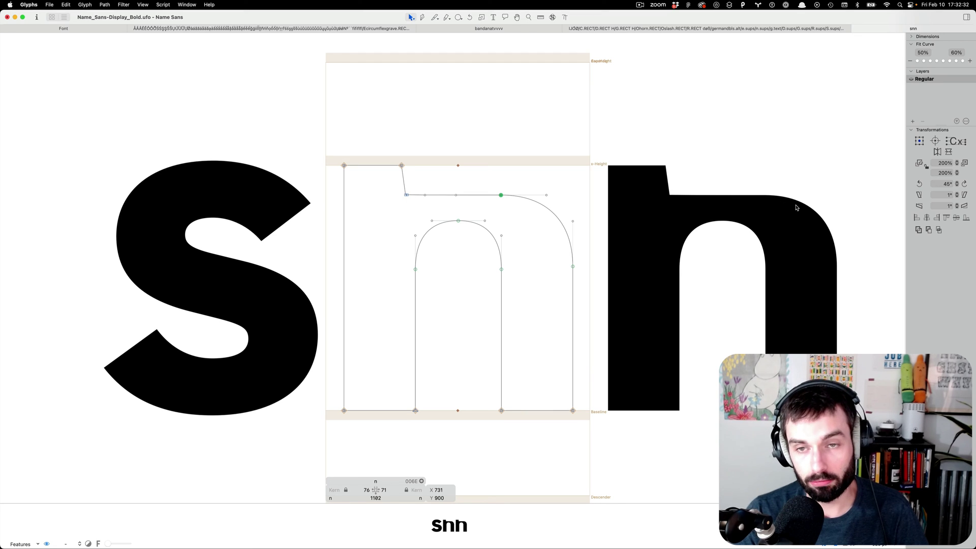
key(super+Tab)
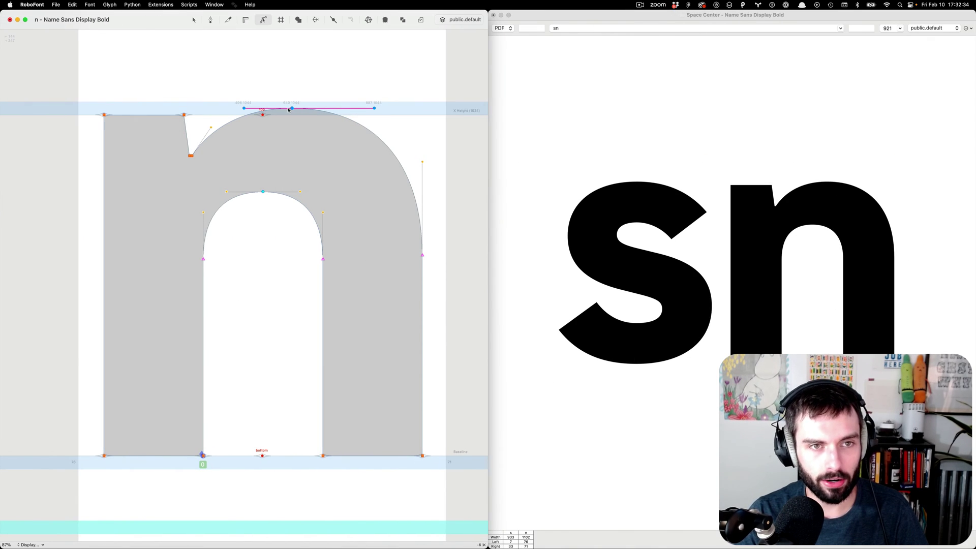
Step: Pull RoboFont's n top arch node down and right to match, then return to Glyphs
drag(292, 109, 319, 155)
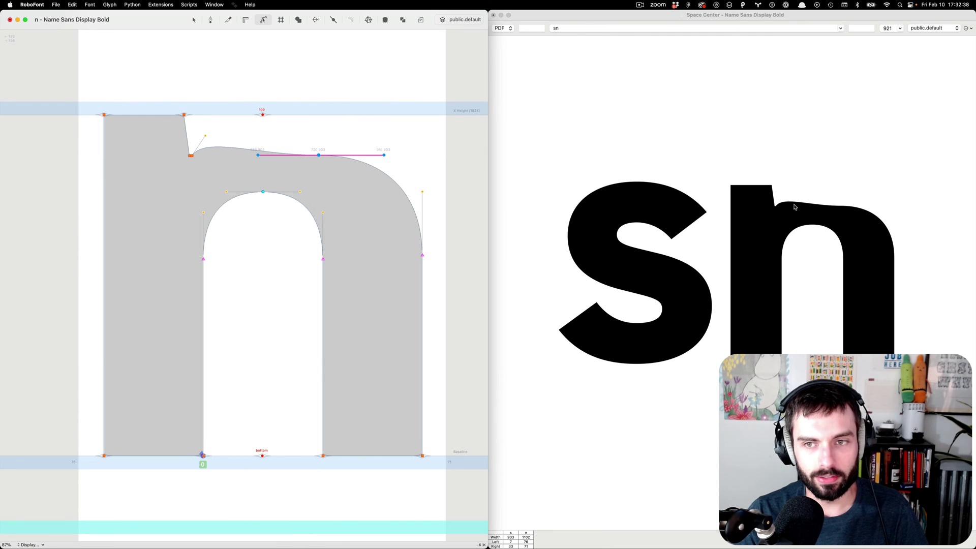
key(super+Tab)
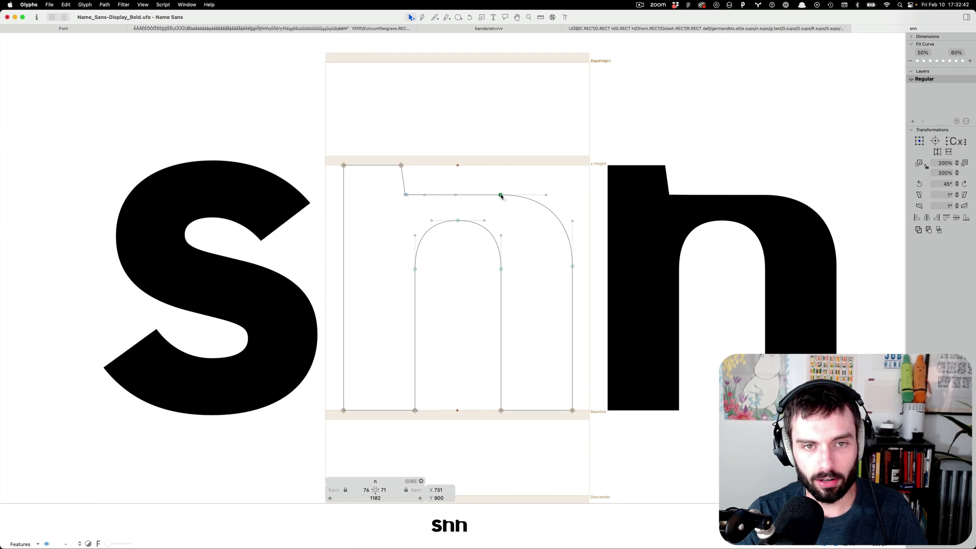
Step: Raise the arch node back toward the x-height, then try and undo an inner arch node move
drag(501, 196, 479, 161)
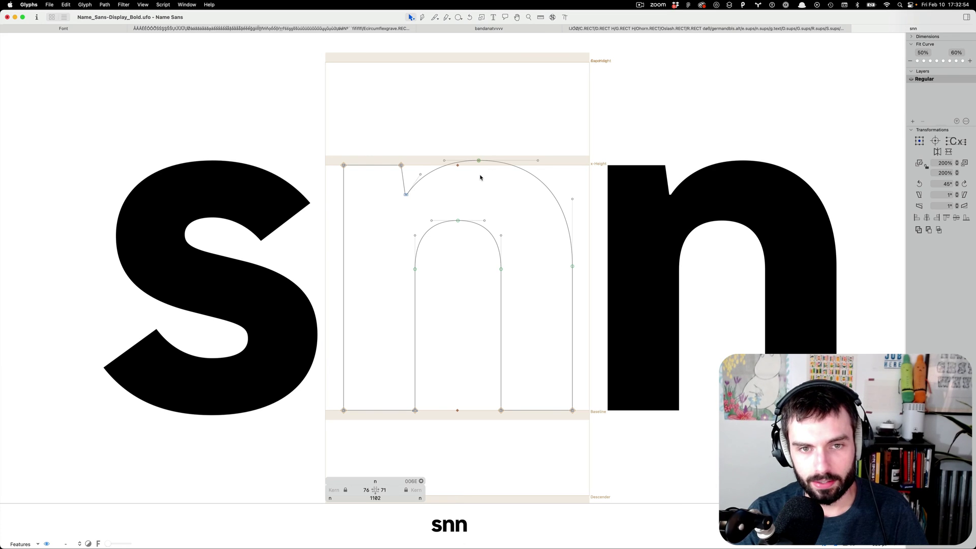
drag(501, 270, 493, 268)
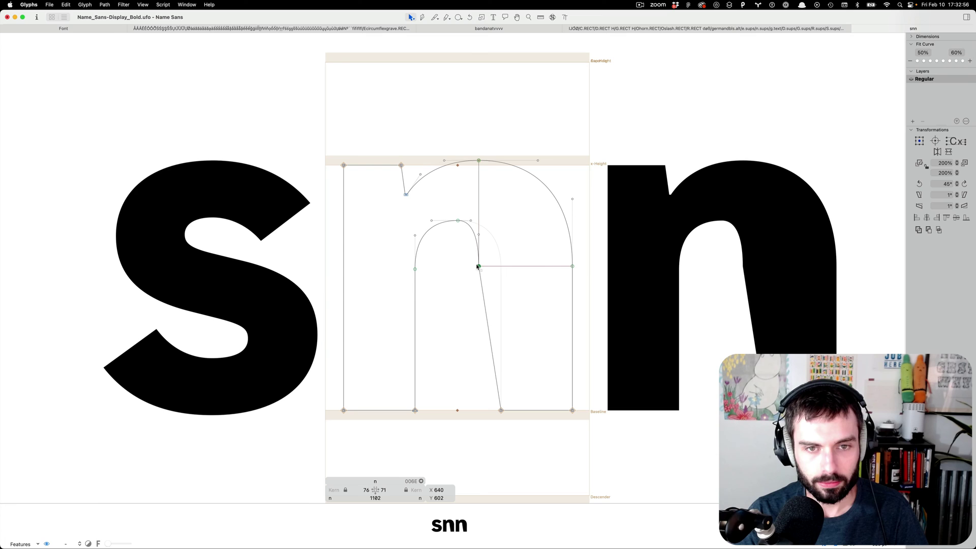
drag(477, 266, 547, 266)
key(super+z)
Step: Try shifting the selected right stem and arch nodes right and down, then undo it
drag(629, 455, 580, 388)
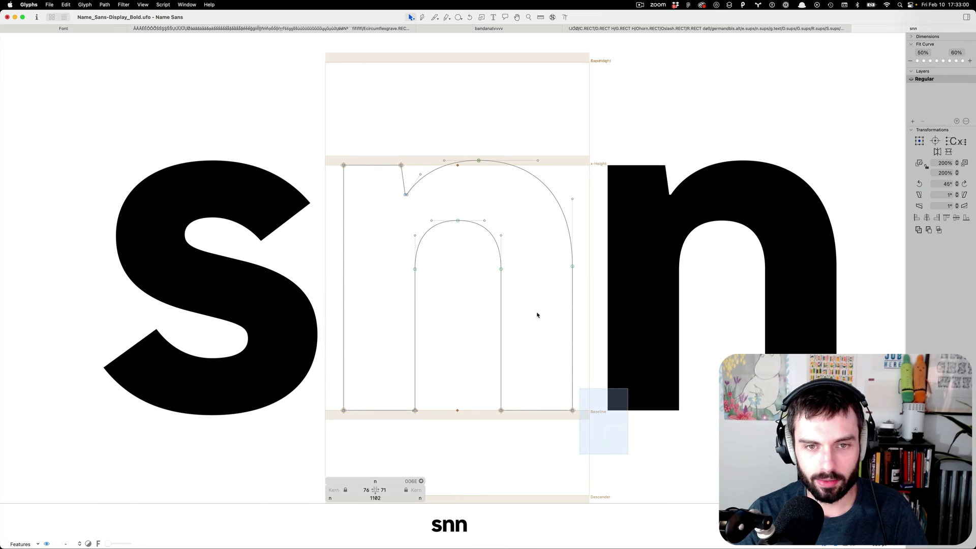
drag(537, 315, 452, 112)
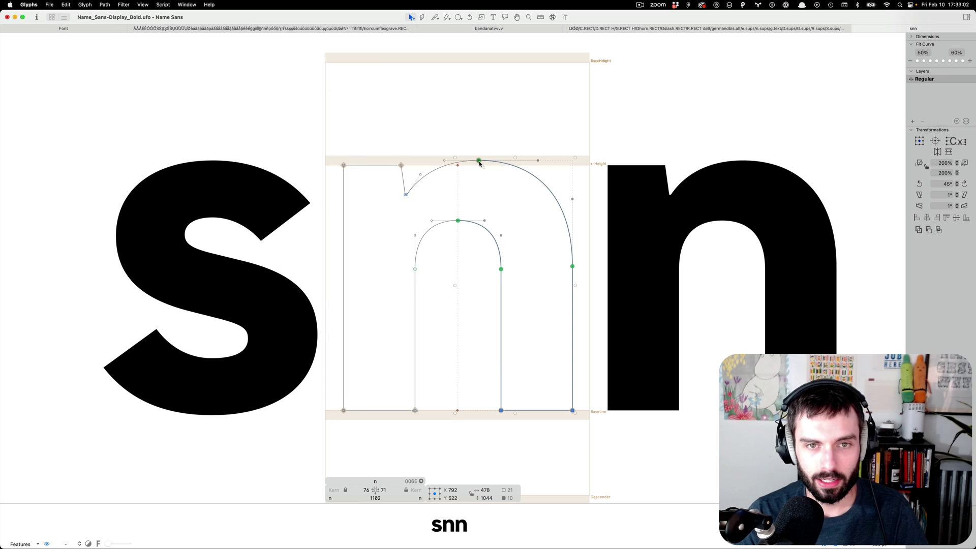
mouse_move(479, 162)
mouse_down()
mouse_move(496, 197)
mouse_move(468, 158)
mouse_move(447, 149)
mouse_move(484, 168)
mouse_up()
key(super+z)
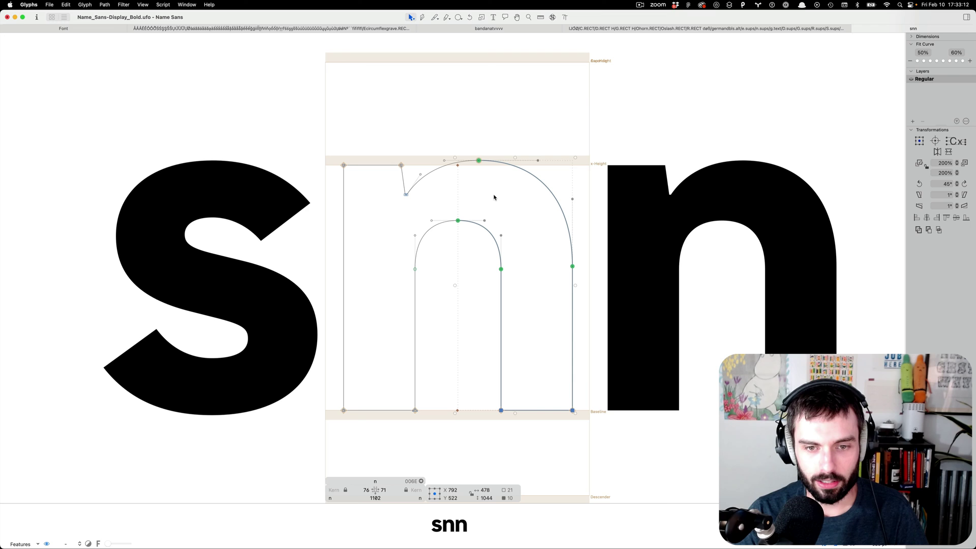
Step: Try lowering, then raising the top arch node above the x-height, undoing each attempt
click(497, 196)
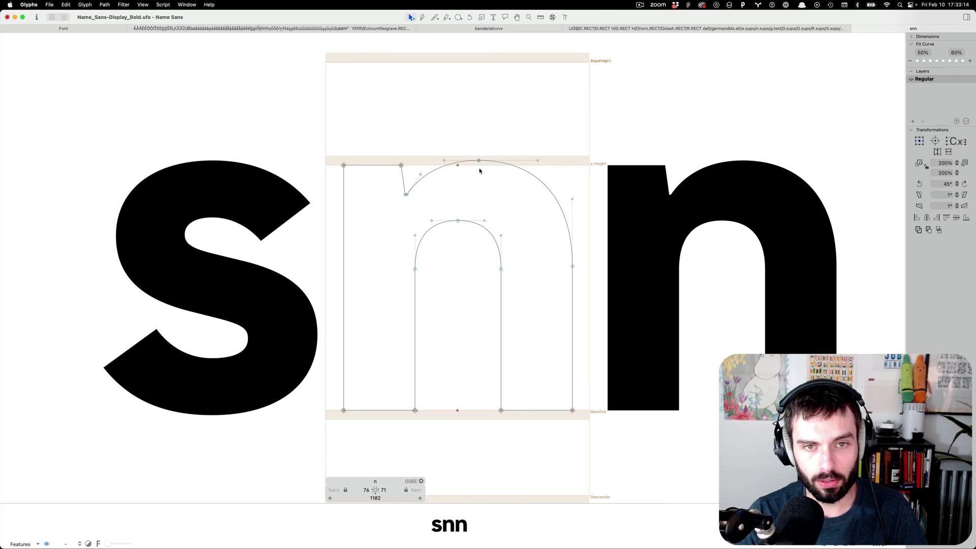
drag(478, 161, 493, 199)
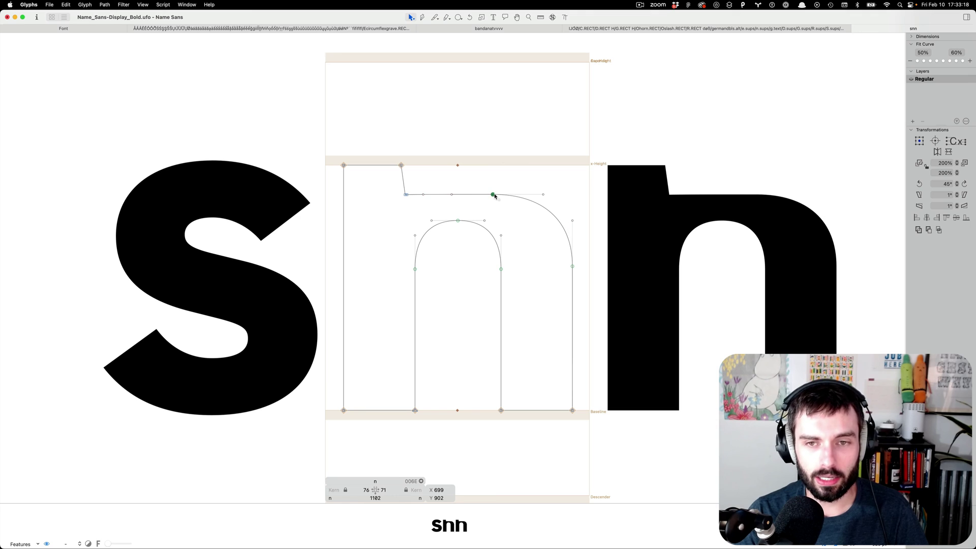
key(super+z)
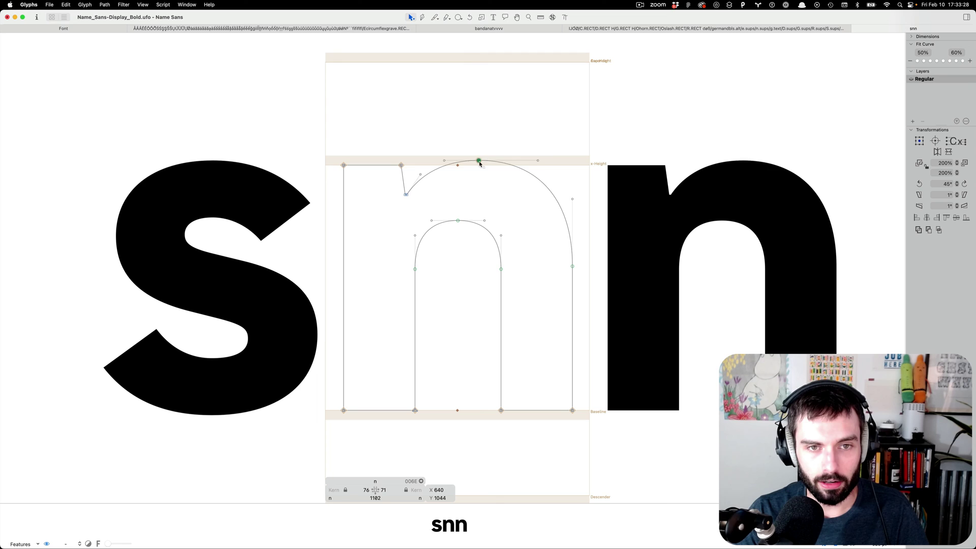
drag(479, 164, 454, 141)
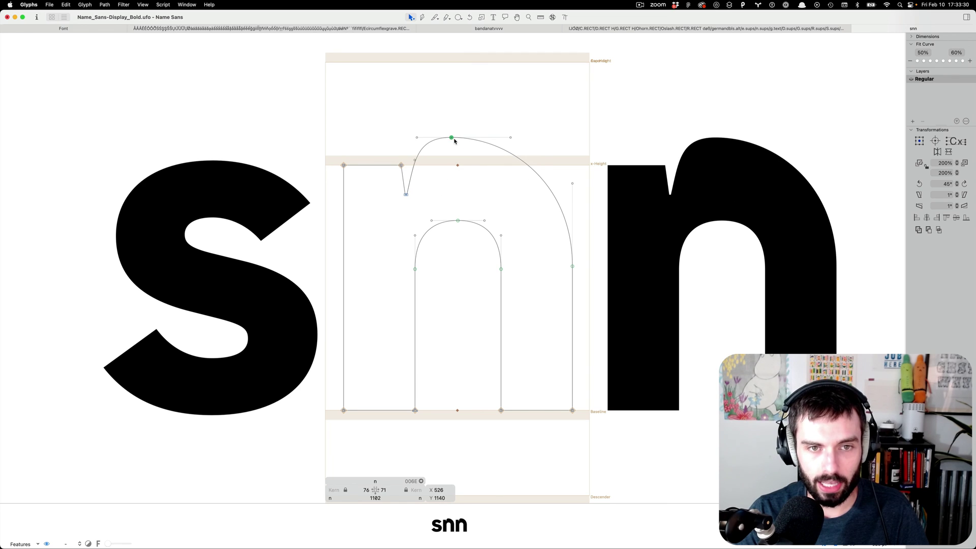
key(super+z)
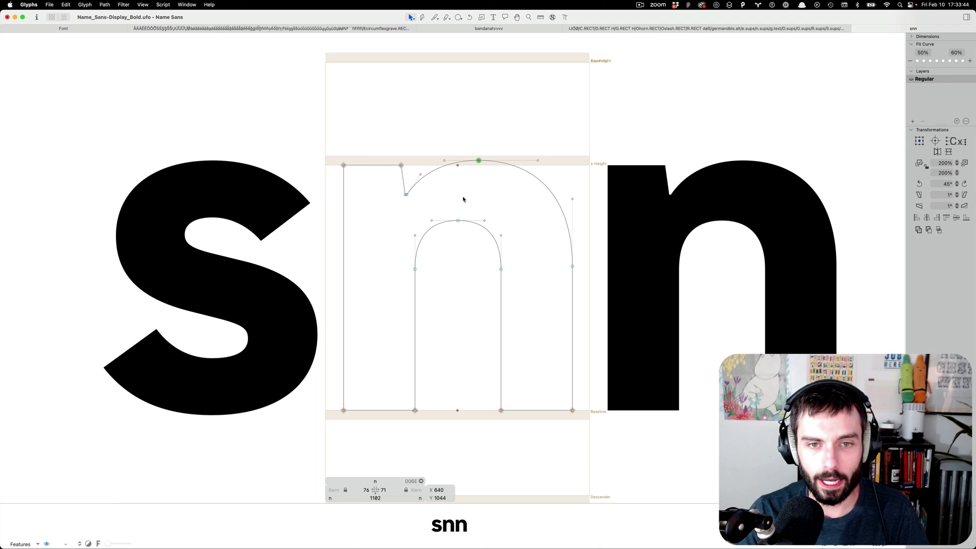
click(526, 246)
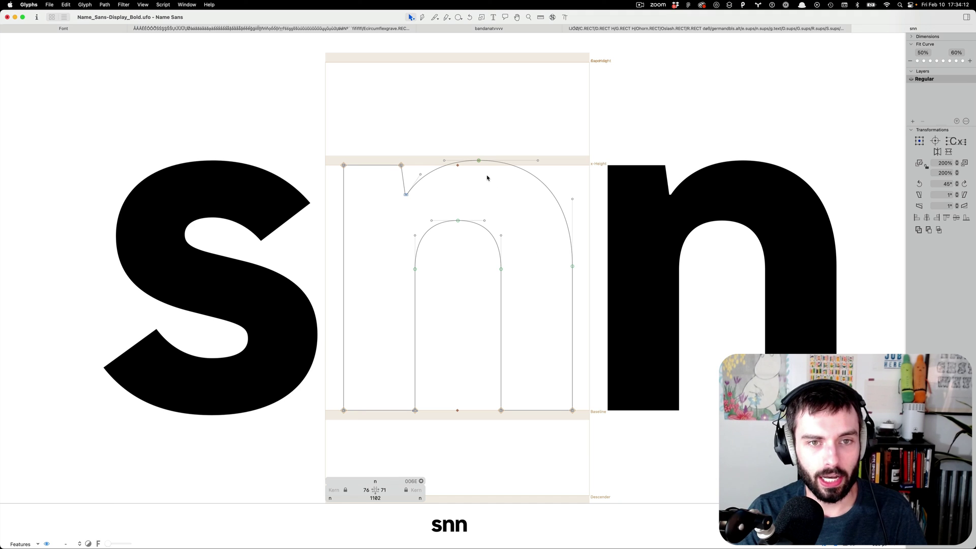
Step: Select the extra point on the n's left shoulder and delete it, previewing the filled shape before and after
drag(459, 186, 416, 170)
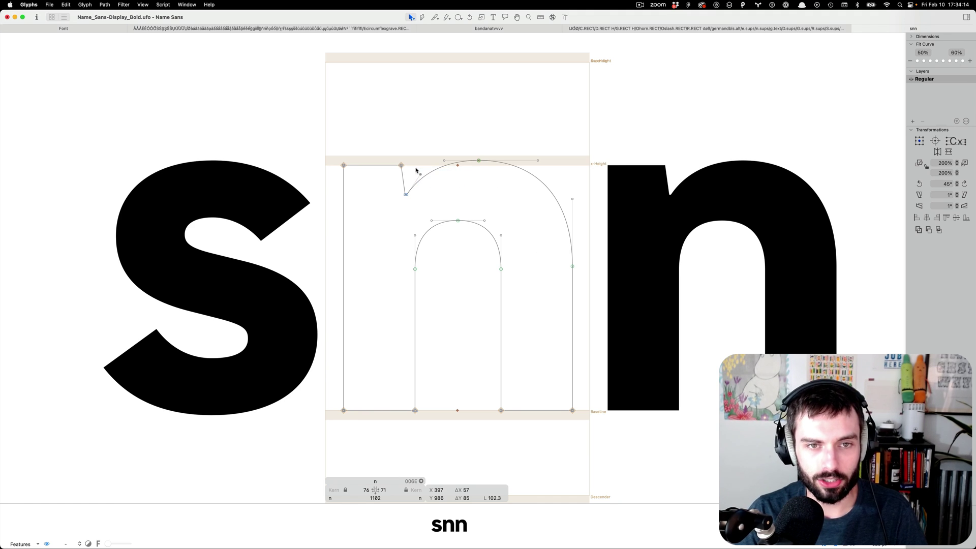
key(space)
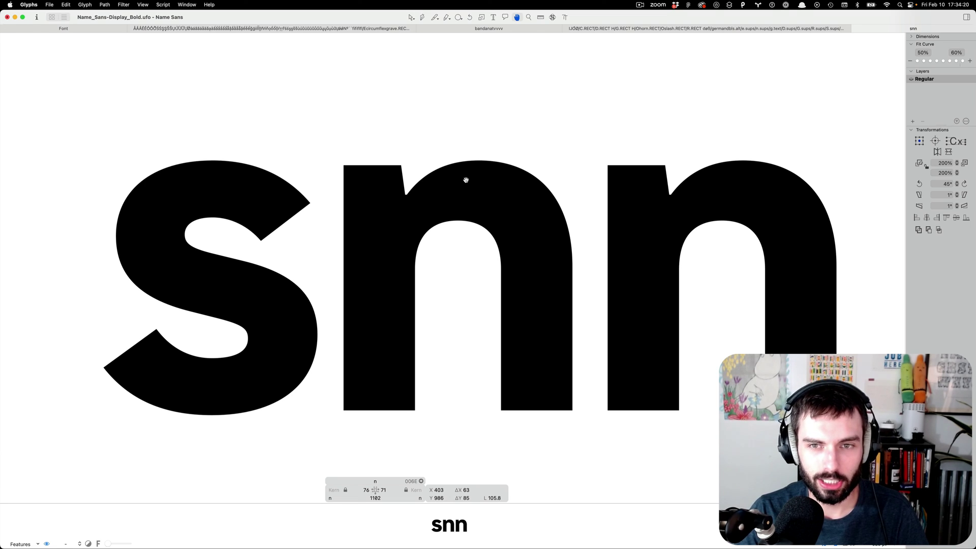
key(space)
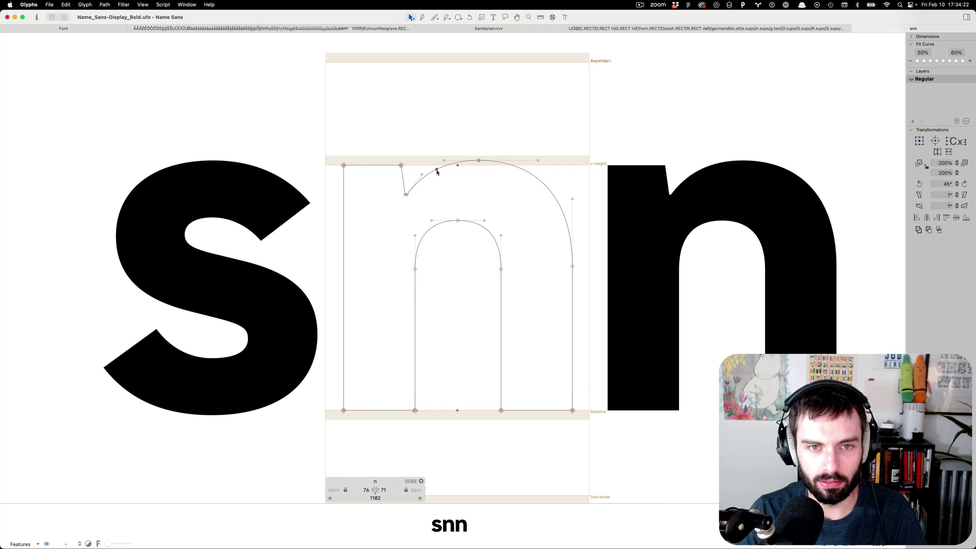
drag(437, 172, 438, 172)
key(Delete)
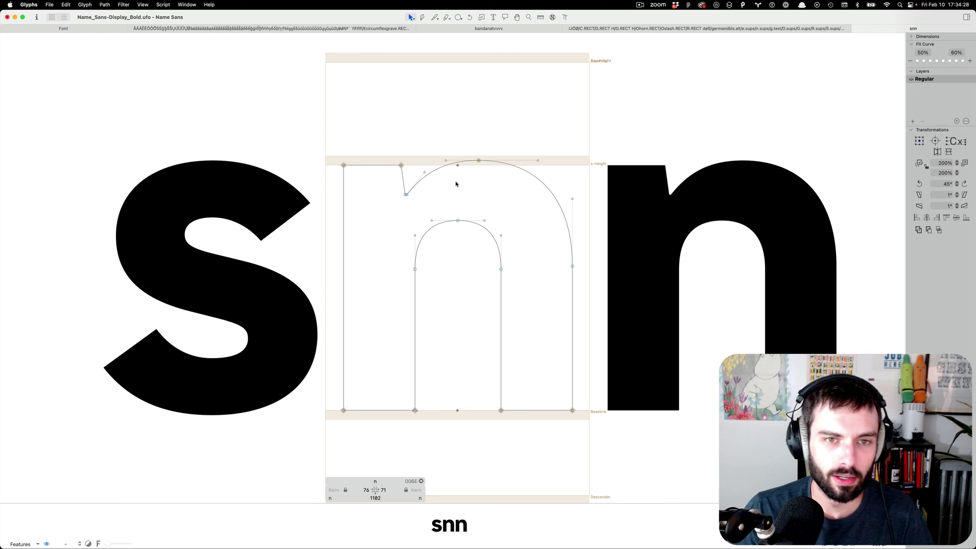
drag(453, 181, 413, 146)
key(space)
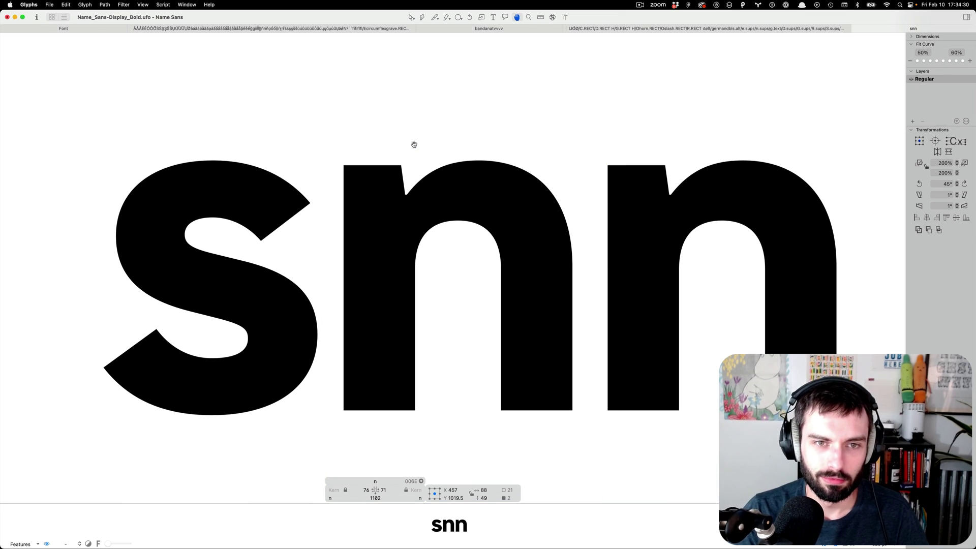